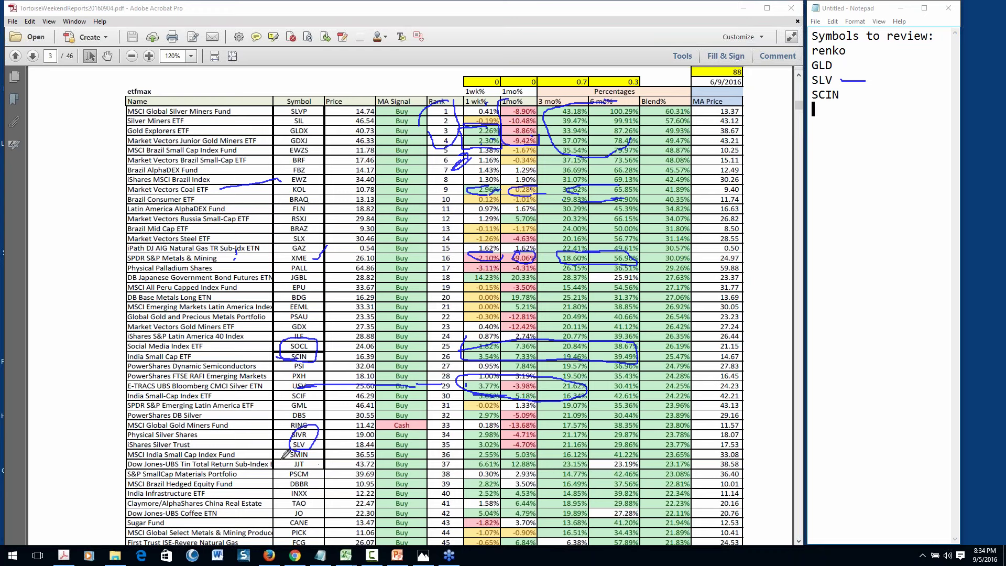
Underline MSCI India Small Cap Index Fund and outline its 1-week to 3-month percentages, and erase all pen marks.
{"action": "left_click_drag", "start_coordinate": [203, 451], "coordinate": [231, 450]}
{"action": "mouse_move", "coordinate": [462, 455]}
{"action": "left_mouse_down"}
{"action": "mouse_move", "coordinate": [582, 463]}
{"action": "mouse_move", "coordinate": [575, 441]}
{"action": "mouse_move", "coordinate": [466, 455]}
{"action": "left_mouse_up"}
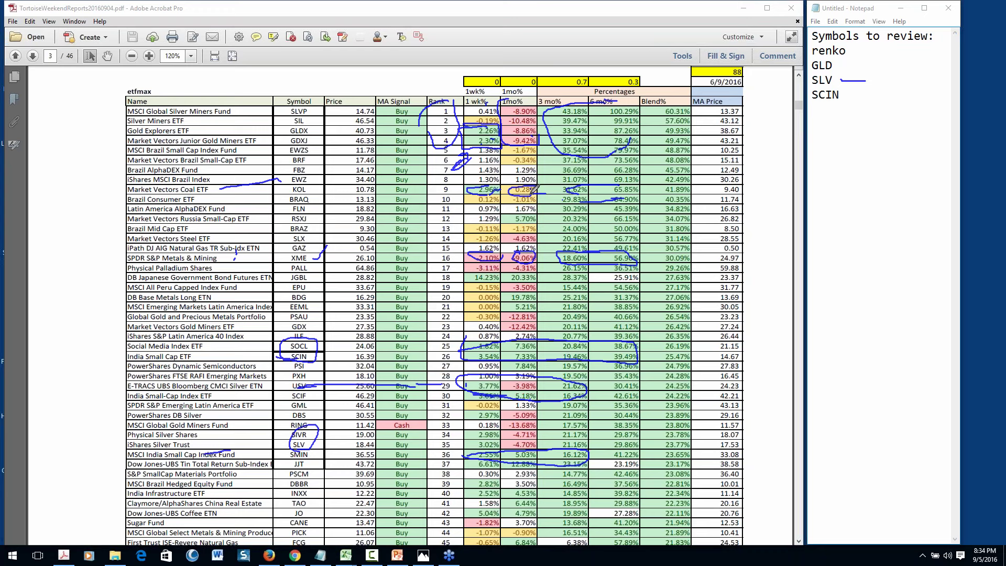
{"action": "mouse_move", "coordinate": [326, 256]}
{"action": "left_mouse_down"}
{"action": "mouse_move", "coordinate": [286, 254]}
{"action": "mouse_move", "coordinate": [288, 274]}
{"action": "mouse_move", "coordinate": [330, 259]}
{"action": "mouse_move", "coordinate": [320, 260]}
{"action": "left_mouse_up"}
{"action": "key", "text": "Escape"}
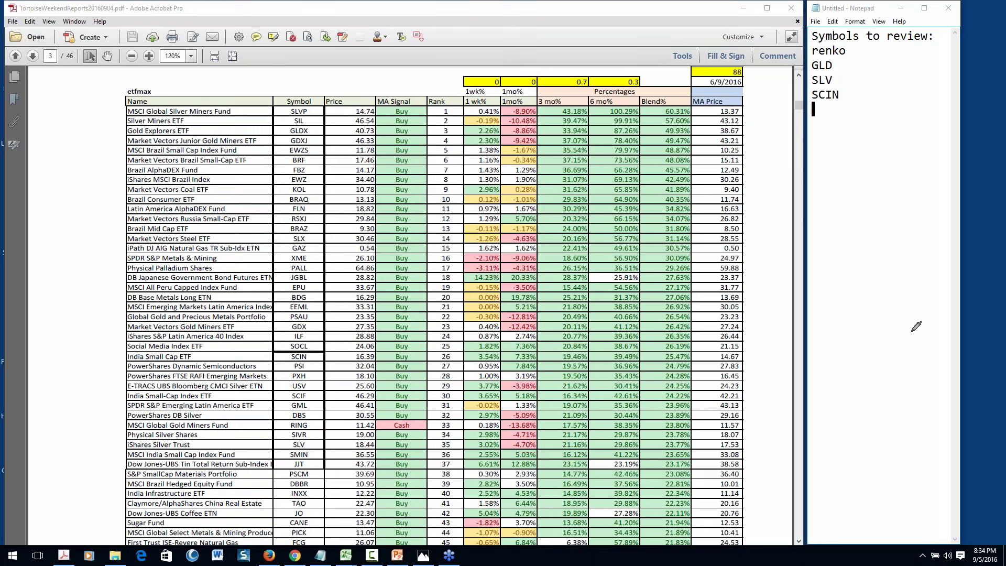
Sketch a price path that rises to a peak and falls with an arrow, with three horizontal level lines beneath it.
{"action": "mouse_move", "coordinate": [816, 275]}
{"action": "left_mouse_down"}
{"action": "mouse_move", "coordinate": [869, 172]}
{"action": "mouse_move", "coordinate": [911, 216]}
{"action": "mouse_move", "coordinate": [918, 244]}
{"action": "left_mouse_up"}
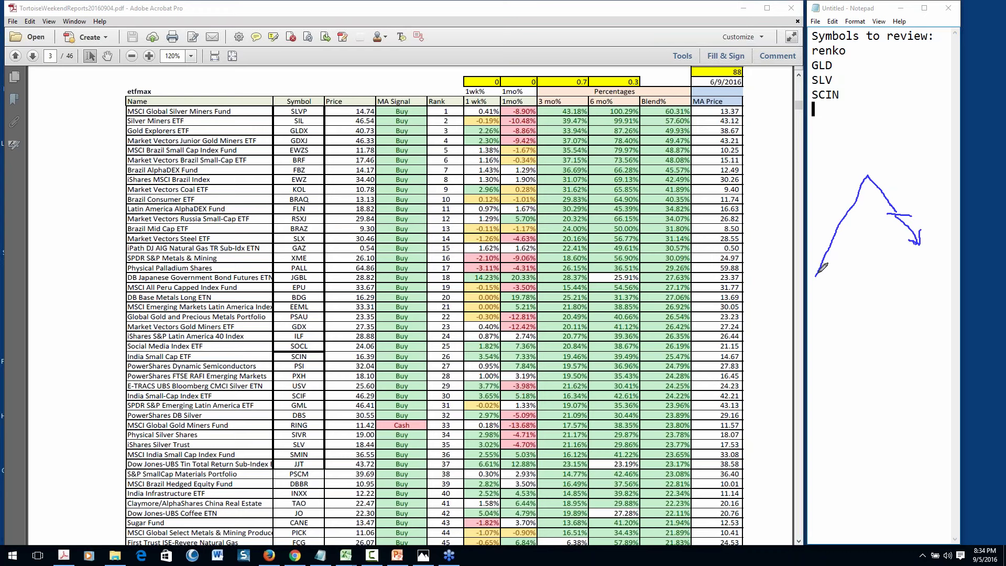
{"action": "left_click_drag", "start_coordinate": [811, 273], "coordinate": [921, 268]}
{"action": "left_click_drag", "start_coordinate": [813, 295], "coordinate": [939, 290]}
{"action": "left_click_drag", "start_coordinate": [818, 324], "coordinate": [944, 316]}
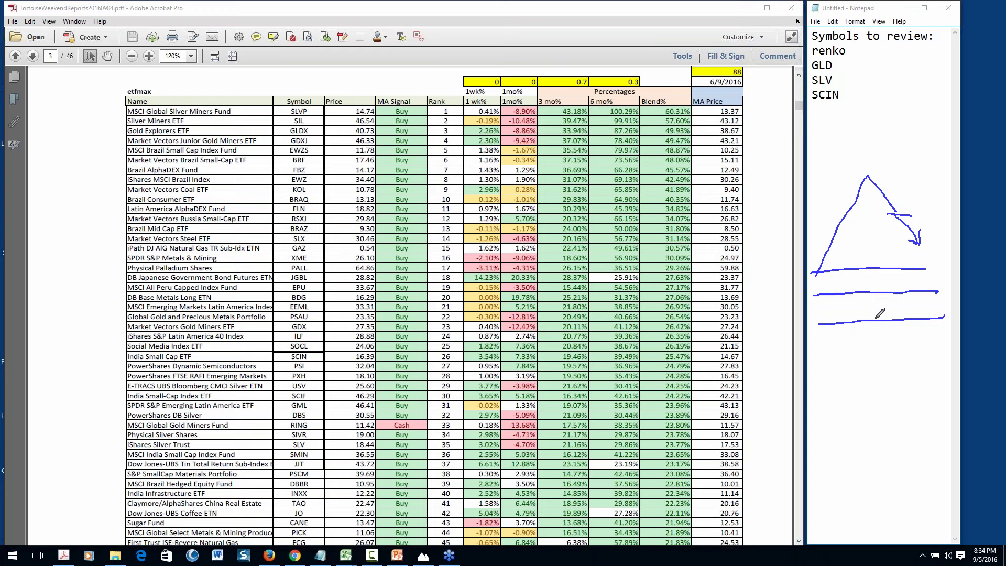
Add step-down marks at the ends of the sketched level lines and erase the whole drawing.
{"action": "left_click_drag", "start_coordinate": [924, 266], "coordinate": [944, 316]}
{"action": "mouse_move", "coordinate": [908, 242]}
{"action": "left_mouse_down"}
{"action": "mouse_move", "coordinate": [945, 242]}
{"action": "mouse_move", "coordinate": [936, 241]}
{"action": "mouse_move", "coordinate": [938, 231]}
{"action": "mouse_move", "coordinate": [935, 271]}
{"action": "mouse_move", "coordinate": [949, 265]}
{"action": "mouse_move", "coordinate": [953, 240]}
{"action": "mouse_move", "coordinate": [922, 243]}
{"action": "mouse_move", "coordinate": [940, 294]}
{"action": "mouse_move", "coordinate": [953, 292]}
{"action": "mouse_move", "coordinate": [943, 312]}
{"action": "mouse_move", "coordinate": [956, 311]}
{"action": "mouse_move", "coordinate": [955, 277]}
{"action": "mouse_move", "coordinate": [949, 300]}
{"action": "left_mouse_up"}
{"action": "left_click", "coordinate": [938, 257]}
{"action": "left_click_drag", "start_coordinate": [938, 255], "coordinate": [958, 306]}
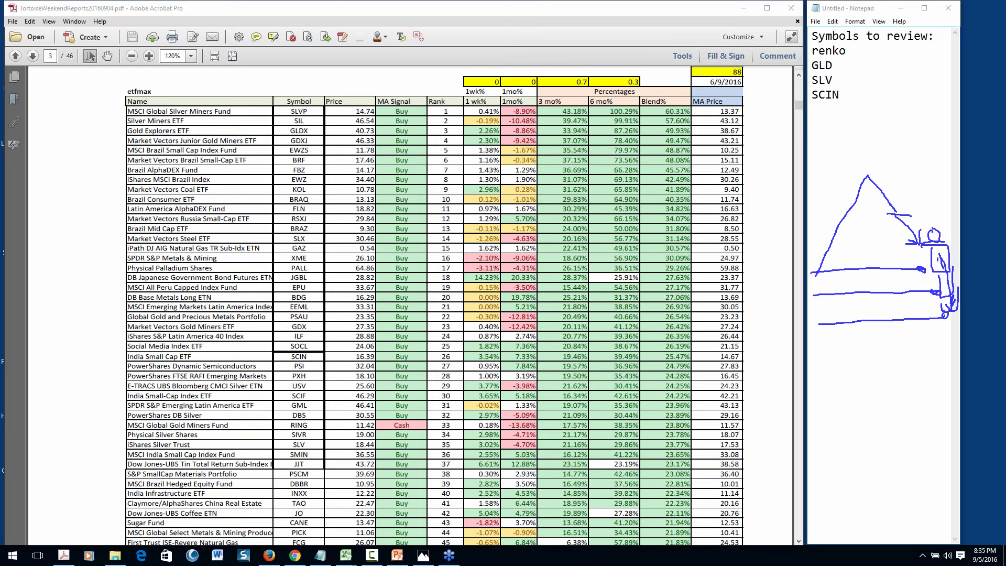
{"action": "left_click_drag", "start_coordinate": [823, 256], "coordinate": [807, 340]}
{"action": "key", "text": "e"}
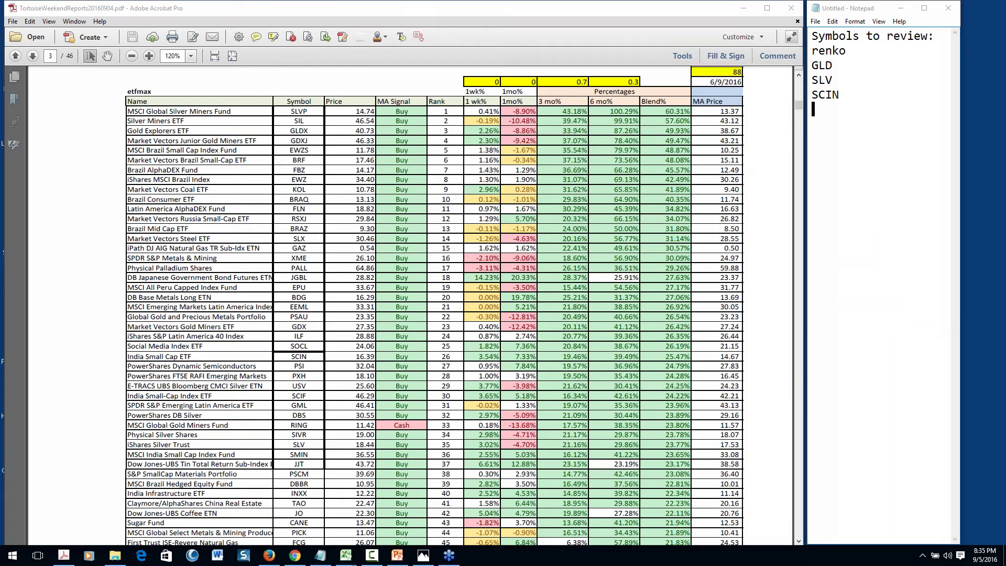
Go past the sp500 ranking table to the annotated daily SPY chart on page 5.
{"action": "left_click", "coordinate": [689, 257]}
{"action": "scroll", "coordinate": [712, 267], "scroll_direction": "down", "scroll_amount": 15}
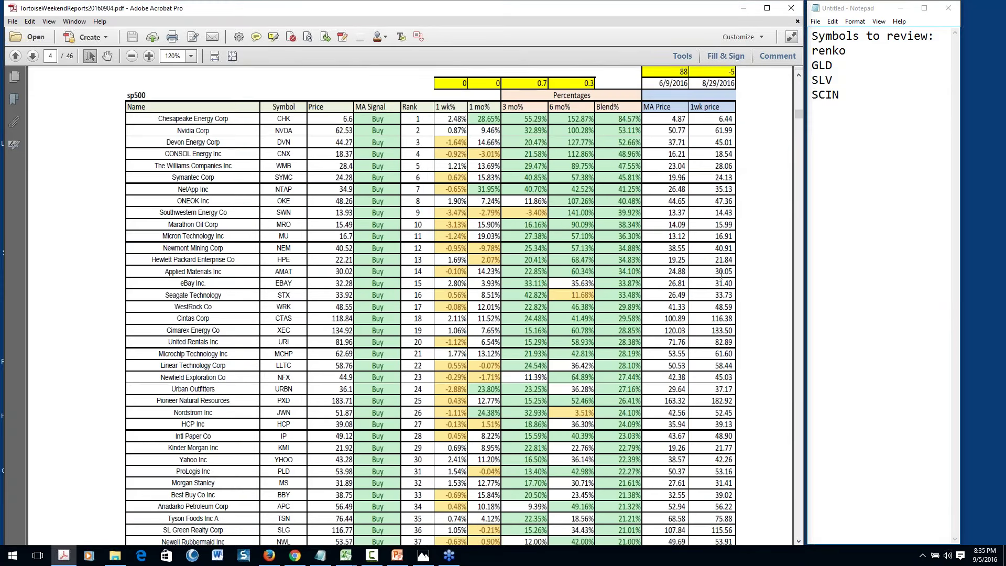
{"action": "scroll", "coordinate": [736, 272], "scroll_direction": "up", "scroll_amount": 2}
{"action": "scroll", "coordinate": [729, 281], "scroll_direction": "down", "scroll_amount": 10}
{"action": "scroll", "coordinate": [370, 269], "scroll_direction": "down", "scroll_amount": 3}
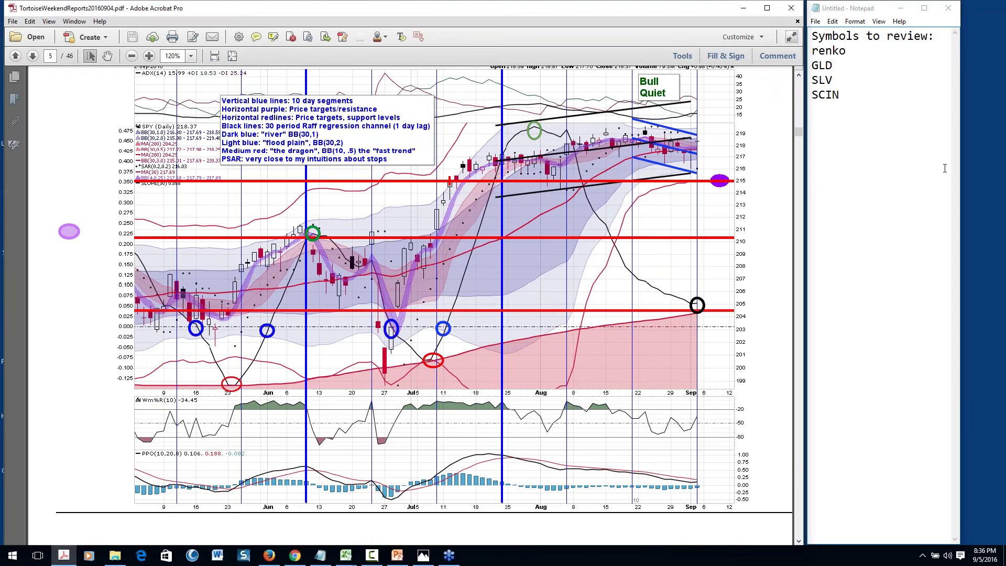
Highlight the sideways SPY price range above the 215 line, from mid-July to early September.
{"action": "left_click", "coordinate": [814, 109]}
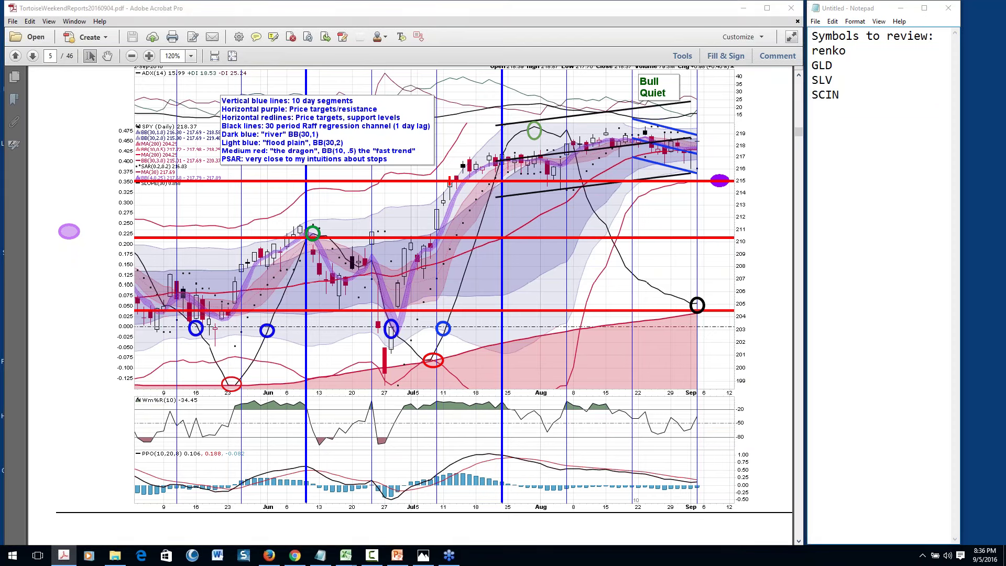
{"action": "mouse_move", "coordinate": [695, 135]}
{"action": "left_mouse_down"}
{"action": "mouse_move", "coordinate": [547, 129]}
{"action": "mouse_move", "coordinate": [511, 169]}
{"action": "mouse_move", "coordinate": [601, 171]}
{"action": "mouse_move", "coordinate": [696, 146]}
{"action": "mouse_move", "coordinate": [635, 129]}
{"action": "mouse_move", "coordinate": [523, 130]}
{"action": "mouse_move", "coordinate": [451, 147]}
{"action": "mouse_move", "coordinate": [444, 166]}
{"action": "mouse_move", "coordinate": [479, 179]}
{"action": "mouse_move", "coordinate": [689, 179]}
{"action": "mouse_move", "coordinate": [708, 149]}
{"action": "mouse_move", "coordinate": [704, 129]}
{"action": "left_mouse_up"}
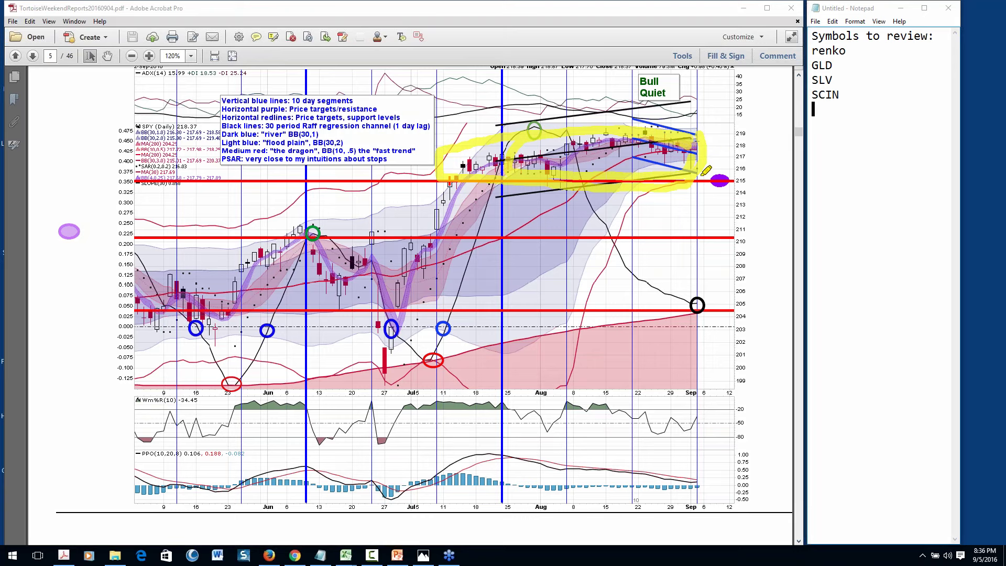
{"action": "left_click_drag", "start_coordinate": [697, 176], "coordinate": [743, 167]}
{"action": "left_click", "coordinate": [755, 178]}
Highlight the July price rise and the support line near 210, and circle the zone between 210 and 215.
{"action": "mouse_move", "coordinate": [418, 245]}
{"action": "left_mouse_down"}
{"action": "mouse_move", "coordinate": [438, 226]}
{"action": "mouse_move", "coordinate": [448, 189]}
{"action": "mouse_move", "coordinate": [445, 227]}
{"action": "left_mouse_up"}
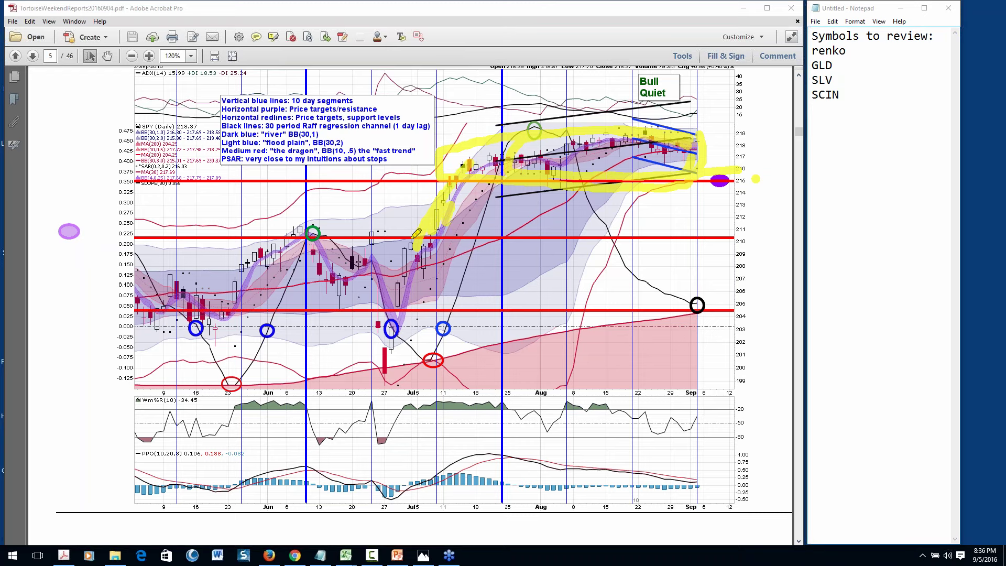
{"action": "left_click_drag", "start_coordinate": [305, 229], "coordinate": [738, 247]}
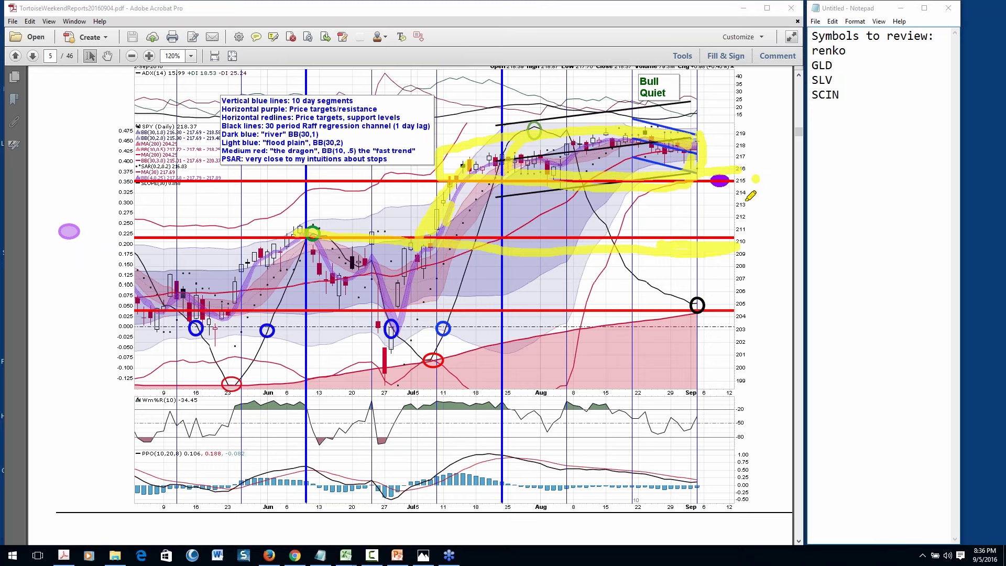
{"action": "mouse_move", "coordinate": [731, 181]}
{"action": "left_mouse_down"}
{"action": "mouse_move", "coordinate": [769, 183]}
{"action": "mouse_move", "coordinate": [627, 177]}
{"action": "mouse_move", "coordinate": [756, 180]}
{"action": "mouse_move", "coordinate": [642, 192]}
{"action": "mouse_move", "coordinate": [680, 225]}
{"action": "mouse_move", "coordinate": [713, 203]}
{"action": "mouse_move", "coordinate": [713, 190]}
{"action": "mouse_move", "coordinate": [703, 237]}
{"action": "left_mouse_up"}
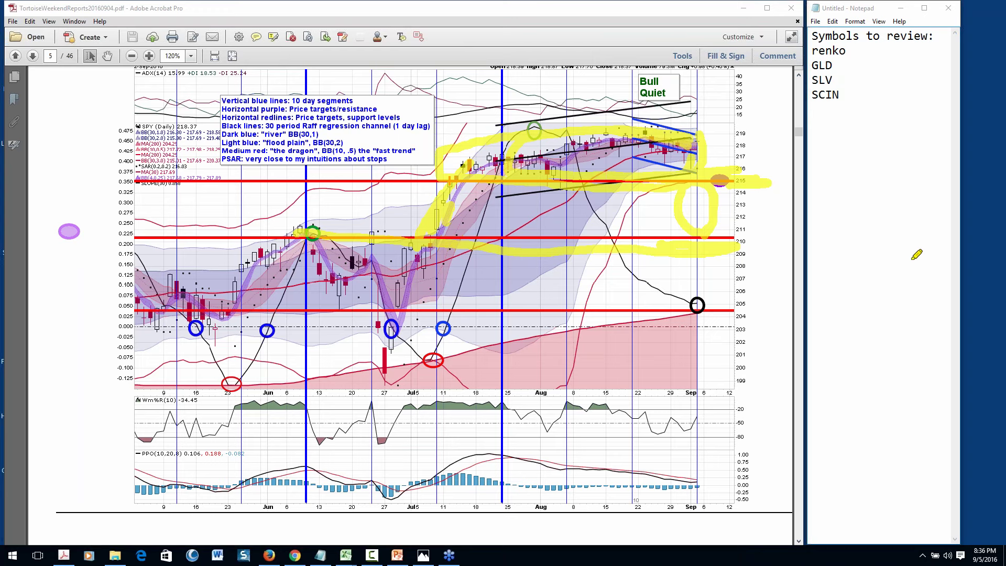
Highlight the support line near 204, circle the zone between it and the 210 line, and clear all highlights.
{"action": "key", "text": "Return"}
{"action": "left_click_drag", "start_coordinate": [212, 309], "coordinate": [327, 314]}
{"action": "mouse_move", "coordinate": [357, 312]}
{"action": "left_mouse_down"}
{"action": "mouse_move", "coordinate": [430, 309]}
{"action": "mouse_move", "coordinate": [231, 307]}
{"action": "mouse_move", "coordinate": [273, 316]}
{"action": "mouse_move", "coordinate": [589, 305]}
{"action": "mouse_move", "coordinate": [747, 313]}
{"action": "mouse_move", "coordinate": [733, 313]}
{"action": "left_mouse_up"}
{"action": "mouse_move", "coordinate": [672, 268]}
{"action": "left_mouse_down"}
{"action": "mouse_move", "coordinate": [686, 291]}
{"action": "mouse_move", "coordinate": [726, 286]}
{"action": "mouse_move", "coordinate": [734, 246]}
{"action": "mouse_move", "coordinate": [697, 236]}
{"action": "left_mouse_up"}
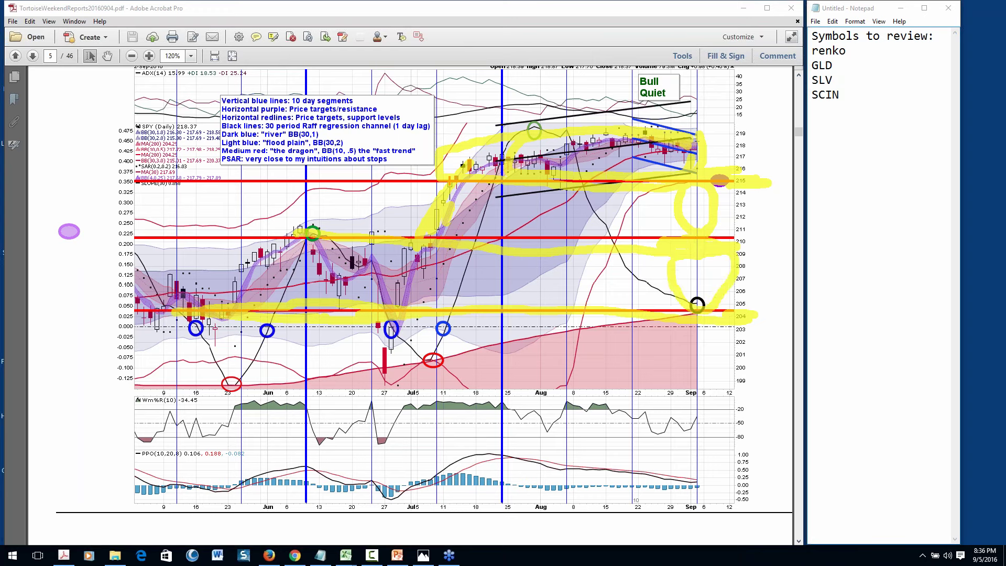
{"action": "left_click", "coordinate": [808, 190]}
{"action": "key", "text": "ctrl+z"}
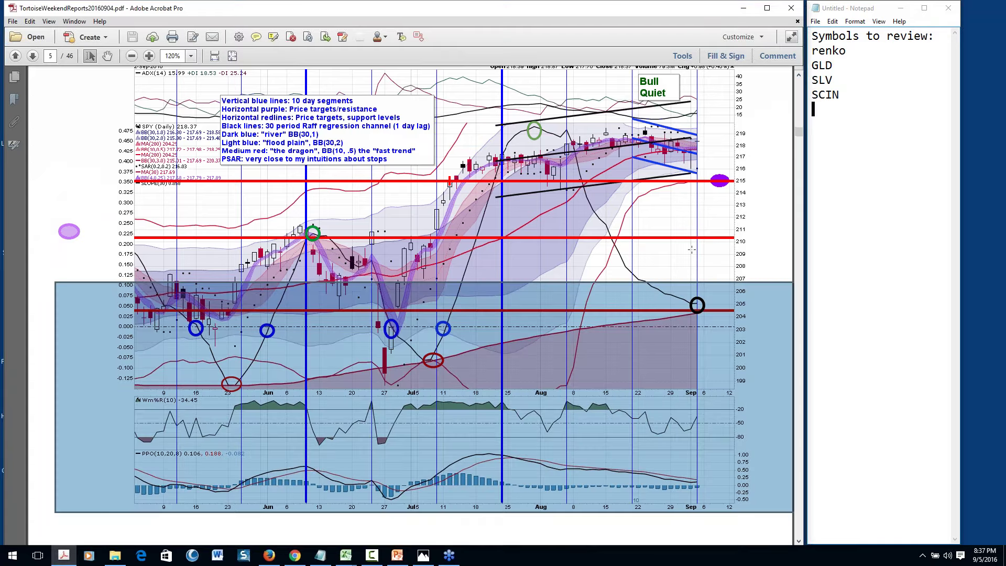
Highlight the Latin America (ILF) and S&P 500 (SPY) labels in the Regional Summary table on page 6.
{"action": "scroll", "coordinate": [693, 244], "scroll_direction": "down", "scroll_amount": 5}
{"action": "scroll", "coordinate": [697, 244], "scroll_direction": "down", "scroll_amount": 6}
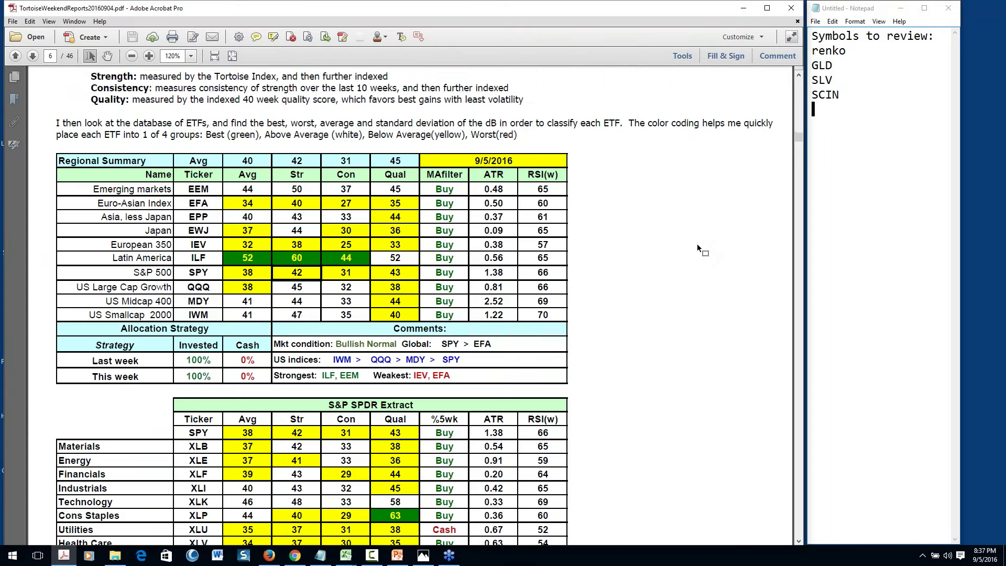
{"action": "scroll", "coordinate": [699, 245], "scroll_direction": "down", "scroll_amount": 3}
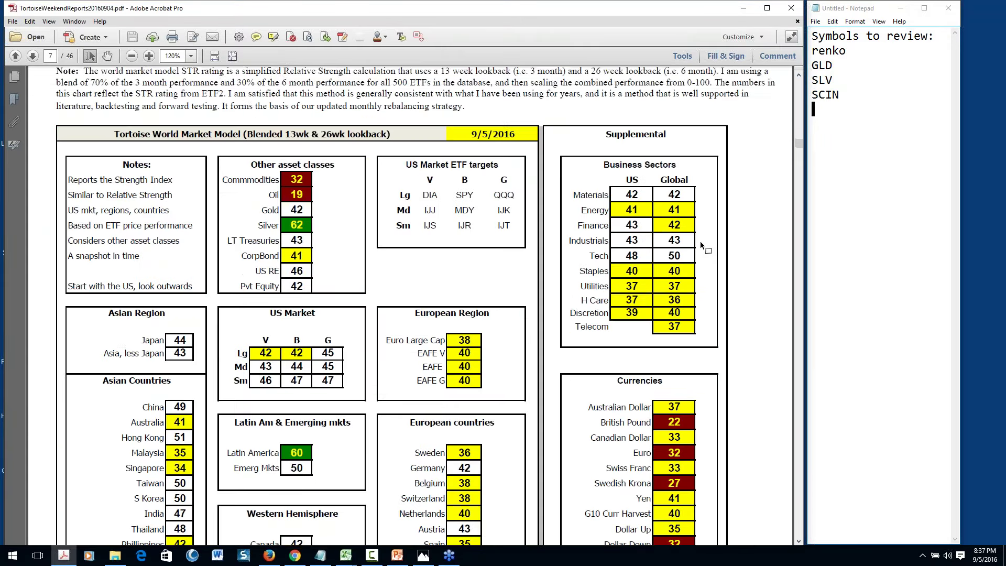
{"action": "scroll", "coordinate": [712, 247], "scroll_direction": "up", "scroll_amount": 5}
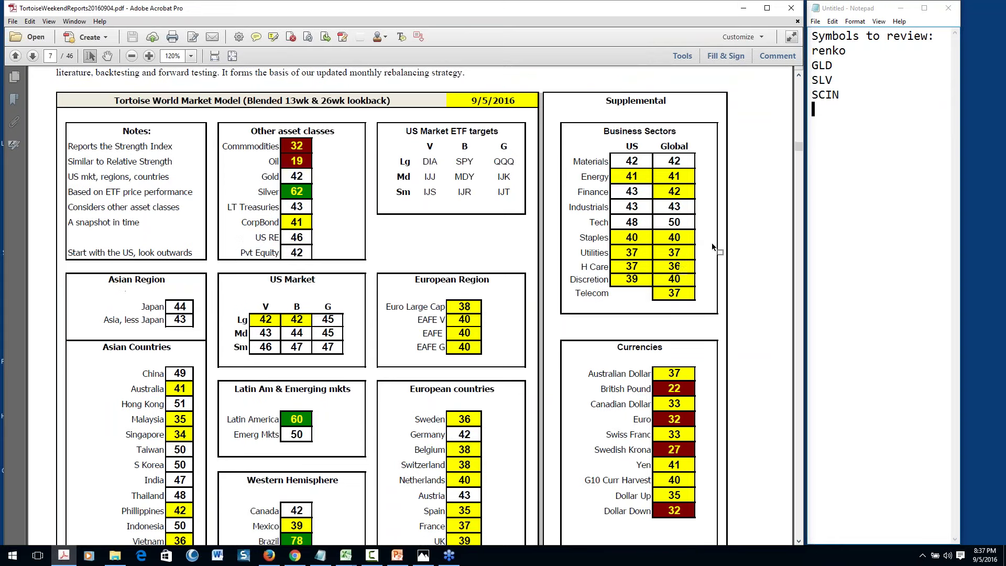
{"action": "scroll", "coordinate": [718, 250], "scroll_direction": "down", "scroll_amount": 1}
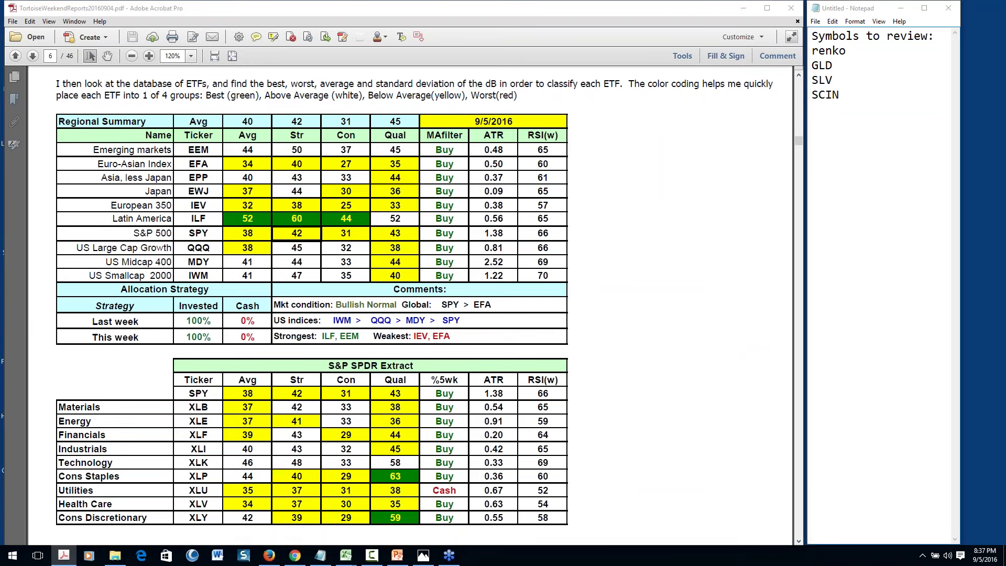
{"action": "mouse_move", "coordinate": [208, 213]}
{"action": "left_mouse_down"}
{"action": "mouse_move", "coordinate": [110, 228]}
{"action": "mouse_move", "coordinate": [74, 221]}
{"action": "left_mouse_up"}
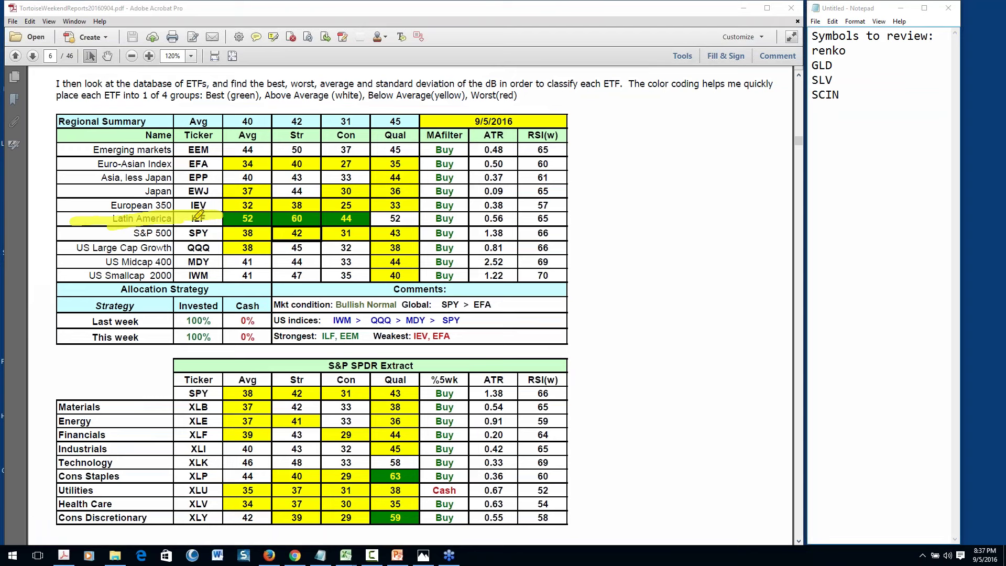
{"action": "left_click_drag", "start_coordinate": [137, 236], "coordinate": [213, 233]}
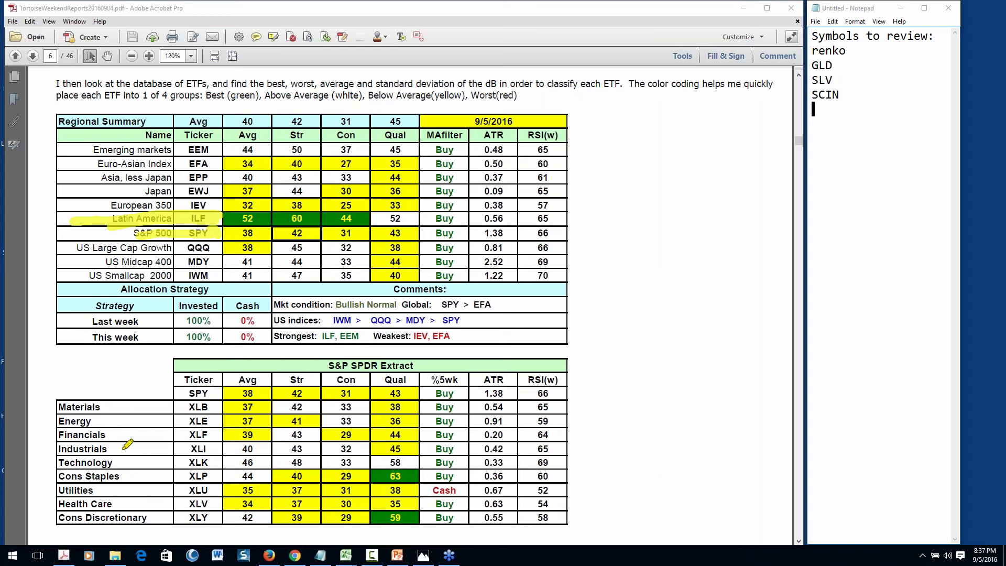
Highlight beside Industrials and over the Materials ticker in the S&P SPDR Extract, and clear all highlights.
{"action": "left_click_drag", "start_coordinate": [119, 445], "coordinate": [139, 457]}
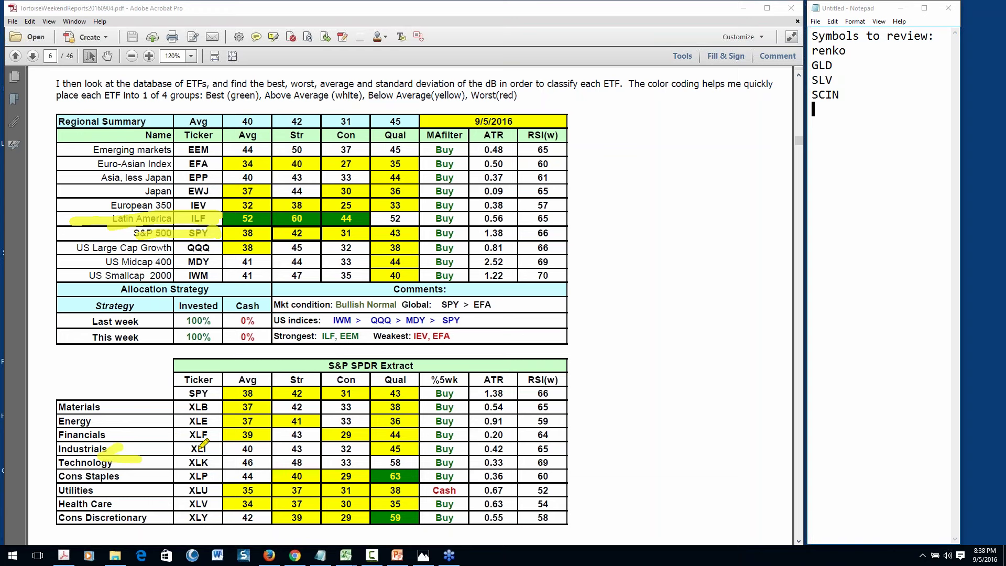
{"action": "left_click_drag", "start_coordinate": [189, 408], "coordinate": [207, 408]}
{"action": "key", "text": "Escape"}
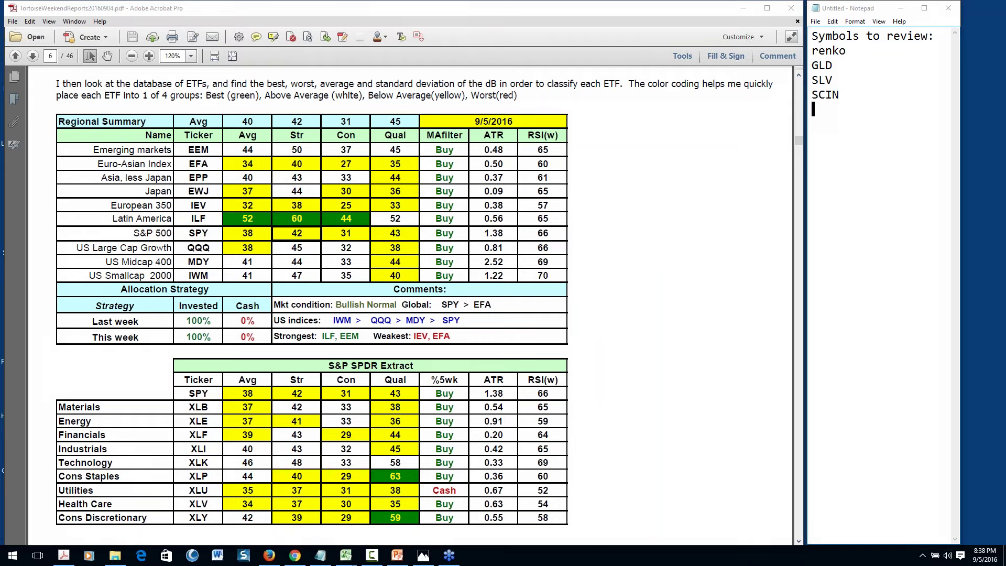
In the Tortoise World Market Model on page 7, circle the Asian, European, Latin America and Western Hemisphere scores.
{"action": "scroll", "coordinate": [409, 304], "scroll_direction": "down", "scroll_amount": 5}
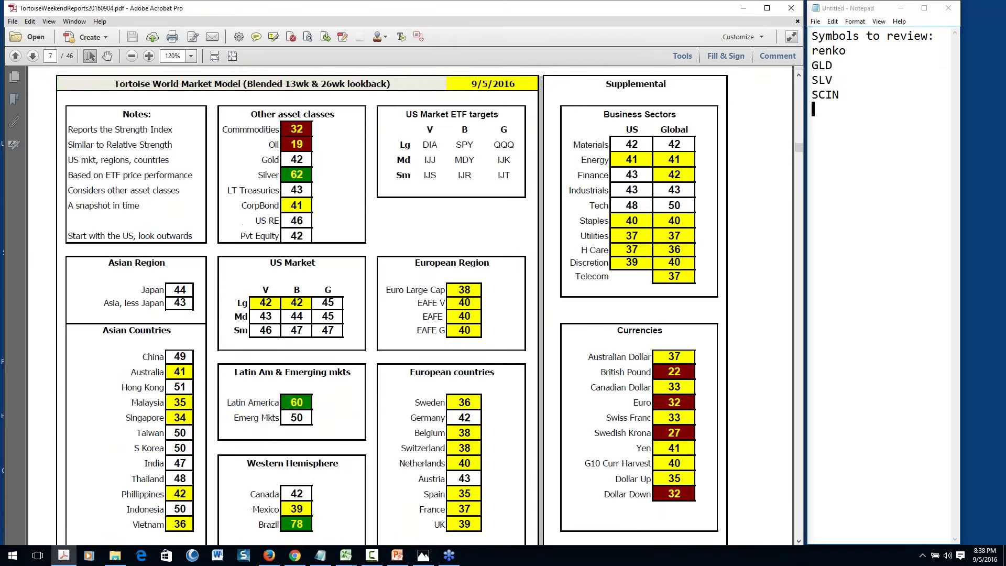
{"action": "scroll", "coordinate": [489, 386], "scroll_direction": "down", "scroll_amount": 1}
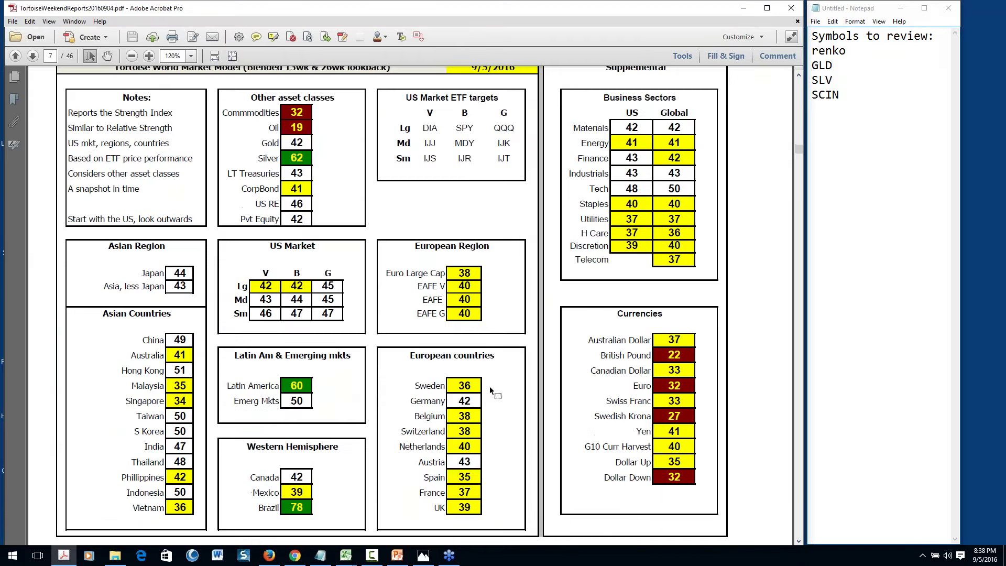
{"action": "left_click", "coordinate": [841, 201]}
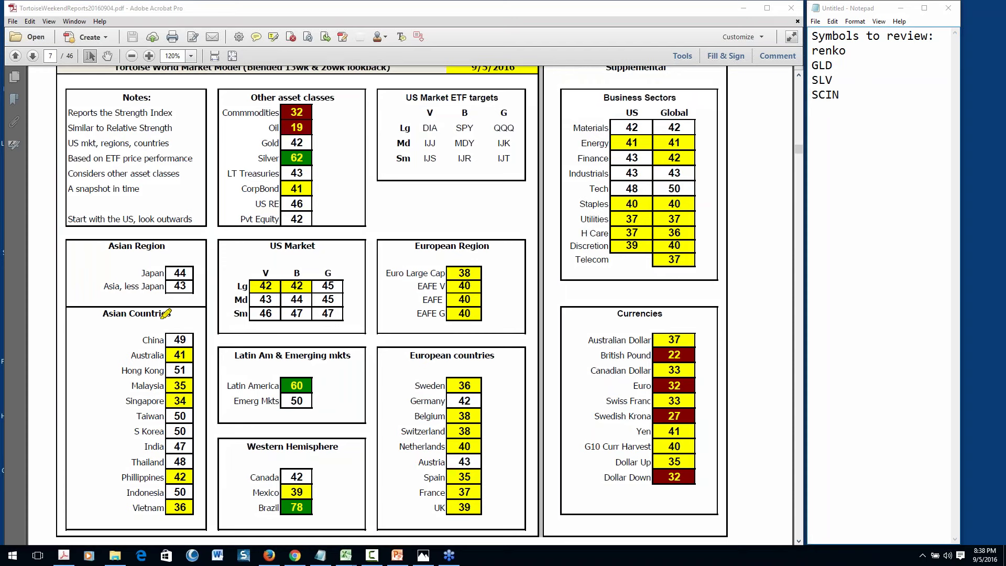
{"action": "mouse_move", "coordinate": [166, 242]}
{"action": "left_mouse_down"}
{"action": "mouse_move", "coordinate": [99, 275]}
{"action": "mouse_move", "coordinate": [158, 322]}
{"action": "mouse_move", "coordinate": [196, 271]}
{"action": "mouse_move", "coordinate": [169, 245]}
{"action": "left_mouse_up"}
{"action": "left_click_drag", "start_coordinate": [474, 250], "coordinate": [432, 250]}
{"action": "mouse_move", "coordinate": [392, 285]}
{"action": "left_mouse_down"}
{"action": "mouse_move", "coordinate": [454, 346]}
{"action": "mouse_move", "coordinate": [501, 342]}
{"action": "left_mouse_up"}
{"action": "left_click", "coordinate": [388, 272]}
{"action": "mouse_move", "coordinate": [296, 368]}
{"action": "left_mouse_down"}
{"action": "mouse_move", "coordinate": [277, 374]}
{"action": "mouse_move", "coordinate": [291, 411]}
{"action": "mouse_move", "coordinate": [344, 402]}
{"action": "left_mouse_up"}
{"action": "left_click", "coordinate": [289, 454]}
{"action": "mouse_move", "coordinate": [283, 455]}
{"action": "left_mouse_down"}
{"action": "mouse_move", "coordinate": [262, 498]}
{"action": "mouse_move", "coordinate": [339, 516]}
{"action": "left_mouse_up"}
{"action": "left_click", "coordinate": [354, 462]}
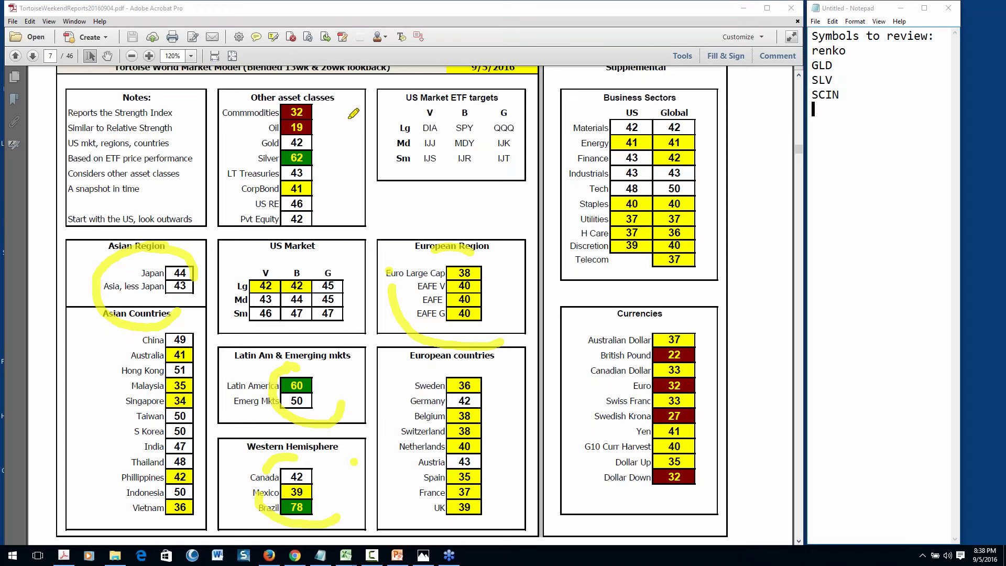
Highlight Gold and Silver under Other asset classes, and clear all highlights on the page.
{"action": "mouse_move", "coordinate": [237, 158]}
{"action": "left_mouse_down"}
{"action": "mouse_move", "coordinate": [283, 158]}
{"action": "mouse_move", "coordinate": [300, 143]}
{"action": "left_mouse_up"}
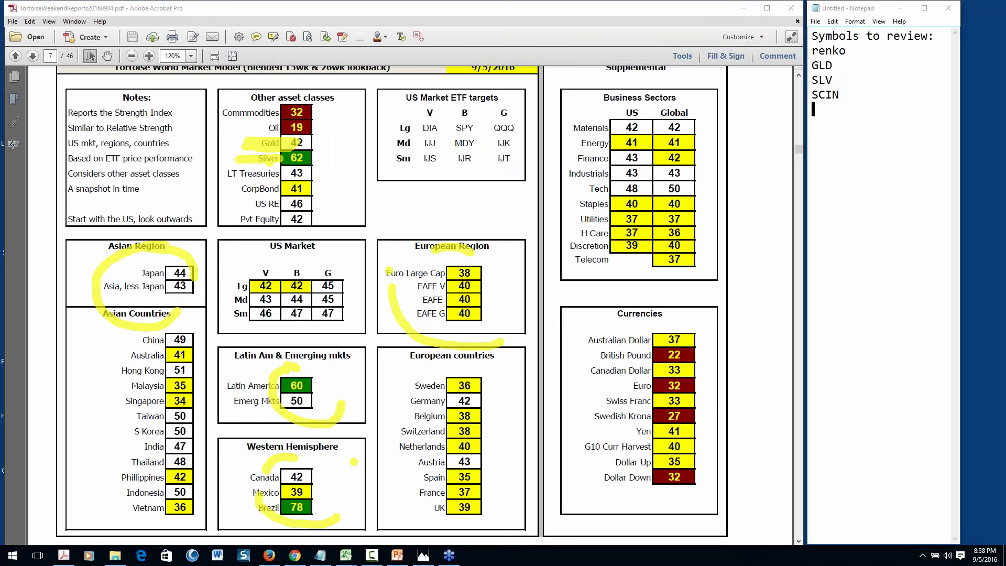
{"action": "key", "text": "Escape"}
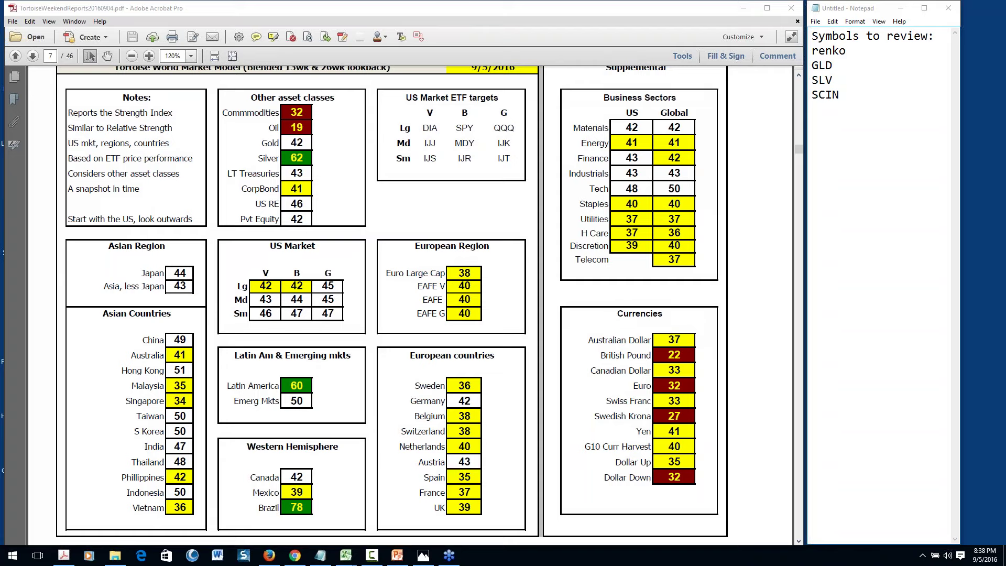
Mark the STR and CON column headings of the 9/4/2016 ETF ranking table on page 8.
{"action": "key", "text": "Page_Down"}
{"action": "scroll", "coordinate": [737, 278], "scroll_direction": "down", "scroll_amount": 6}
{"action": "scroll", "coordinate": [737, 277], "scroll_direction": "up", "scroll_amount": 6}
{"action": "scroll", "coordinate": [692, 219], "scroll_direction": "up", "scroll_amount": 2}
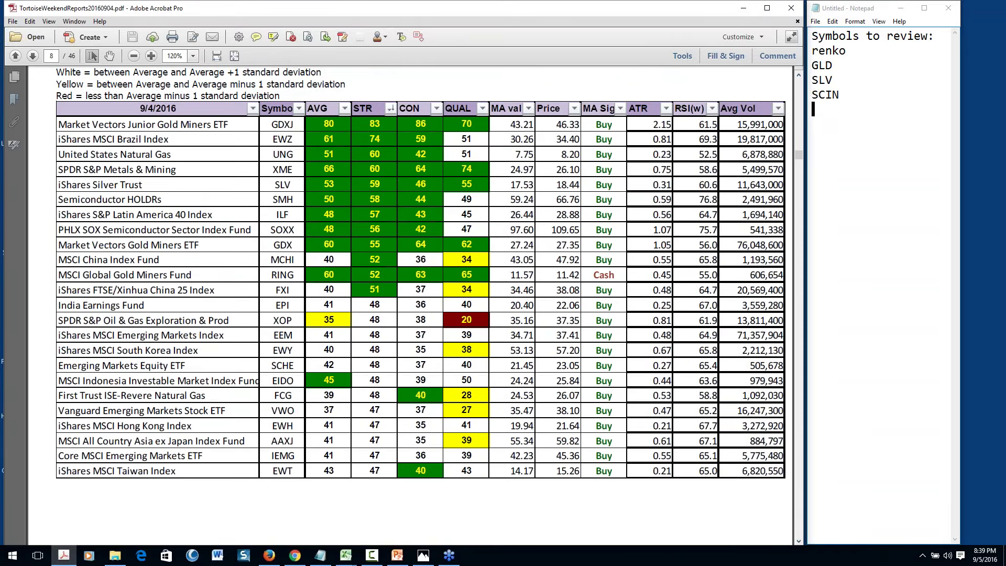
{"action": "key", "text": "alt+Tab"}
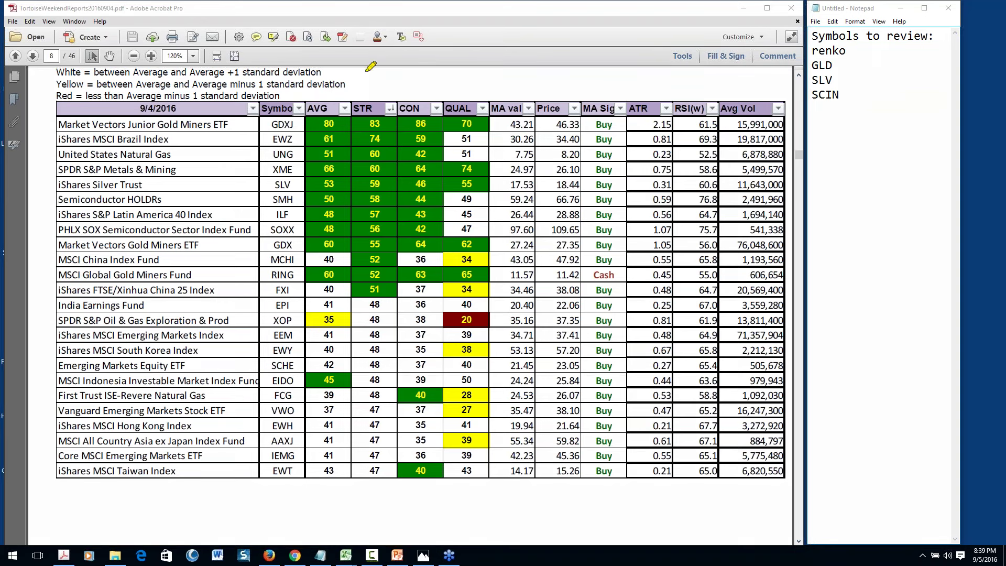
{"action": "left_click_drag", "start_coordinate": [371, 94], "coordinate": [370, 112]}
{"action": "left_click_drag", "start_coordinate": [422, 75], "coordinate": [417, 105]}
Highlight MSCI China Index Fund, iShares FTSE/Xinhua China 25 Index and India Earnings Fund, and circle the STR and CON scores around the China funds.
{"action": "left_click_drag", "start_coordinate": [278, 259], "coordinate": [75, 259]}
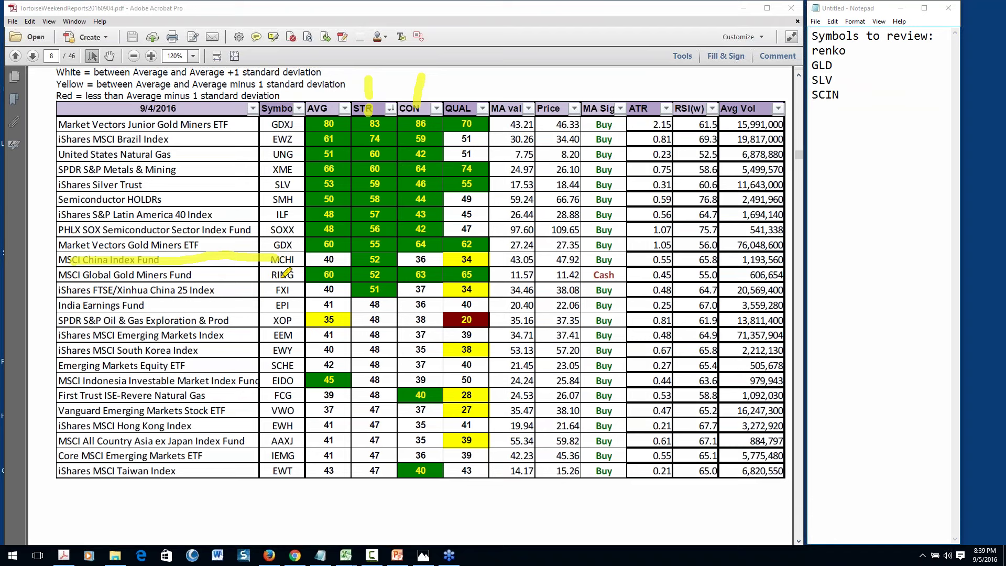
{"action": "left_click_drag", "start_coordinate": [237, 286], "coordinate": [57, 309]}
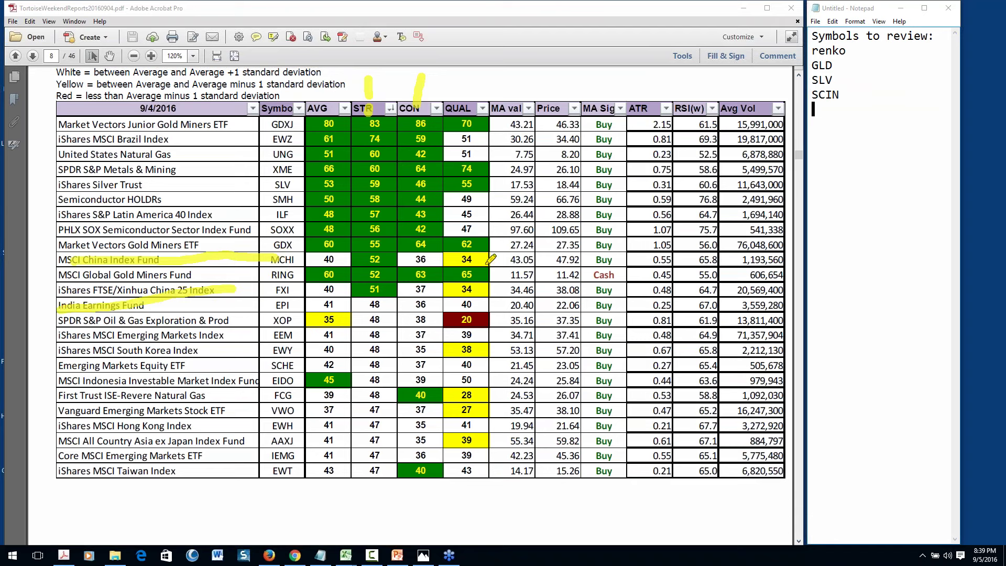
{"action": "mouse_move", "coordinate": [439, 245]}
{"action": "left_mouse_down"}
{"action": "mouse_move", "coordinate": [413, 240]}
{"action": "mouse_move", "coordinate": [364, 262]}
{"action": "mouse_move", "coordinate": [380, 301]}
{"action": "mouse_move", "coordinate": [451, 267]}
{"action": "mouse_move", "coordinate": [428, 236]}
{"action": "left_mouse_up"}
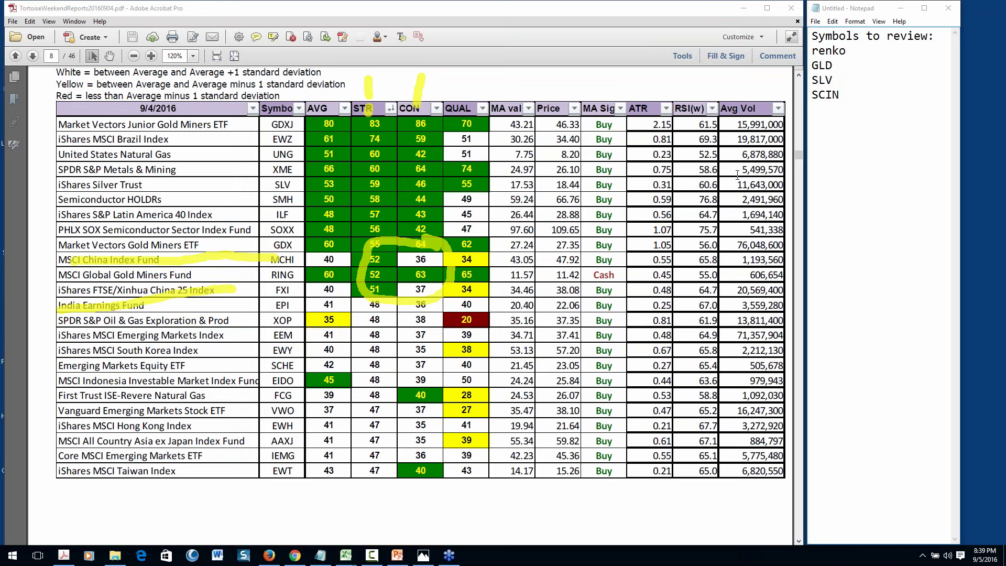
Add FXI below SCIN in the Notepad list of symbols to review.
{"action": "left_click", "coordinate": [830, 110]}
{"action": "type", "text": "FXI"}
{"action": "key", "text": "Return"}
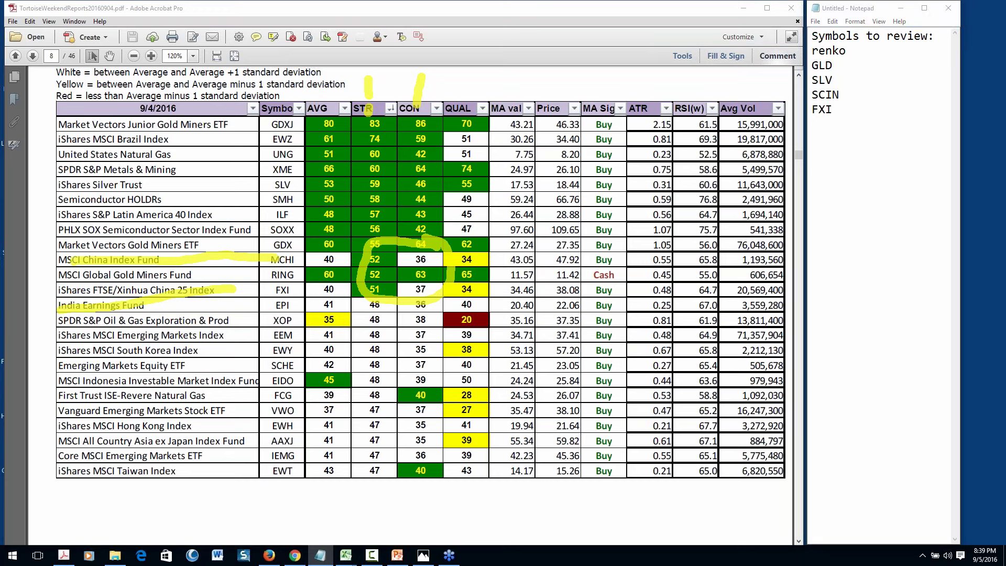
Clear the page 8 highlights, and on page 9 circle the top STR and CON scores and mark the INTC, MRK and CSCO symbols.
{"action": "key", "text": "Escape"}
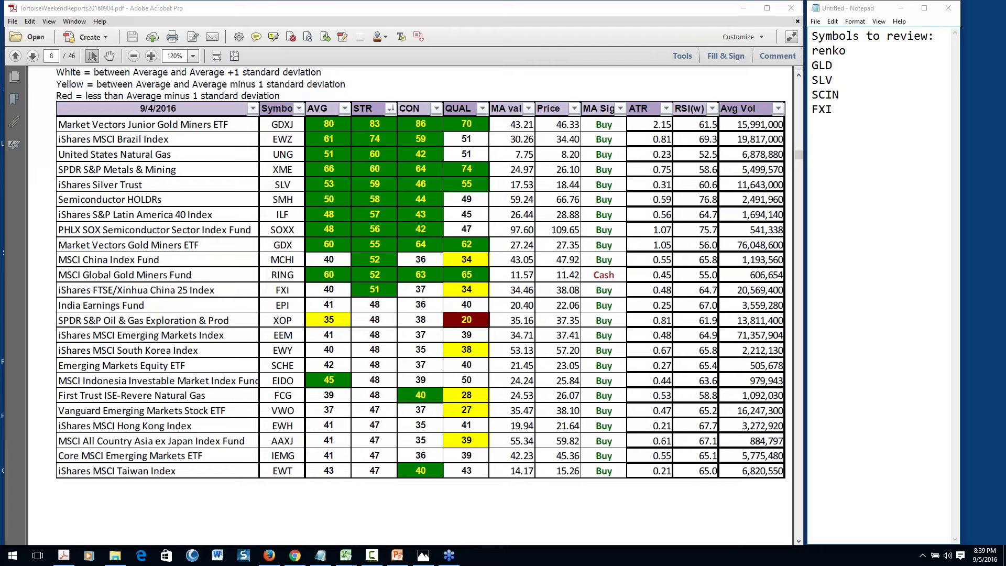
{"action": "scroll", "coordinate": [640, 420], "scroll_direction": "down", "scroll_amount": 10}
{"action": "scroll", "coordinate": [664, 378], "scroll_direction": "down", "scroll_amount": 2}
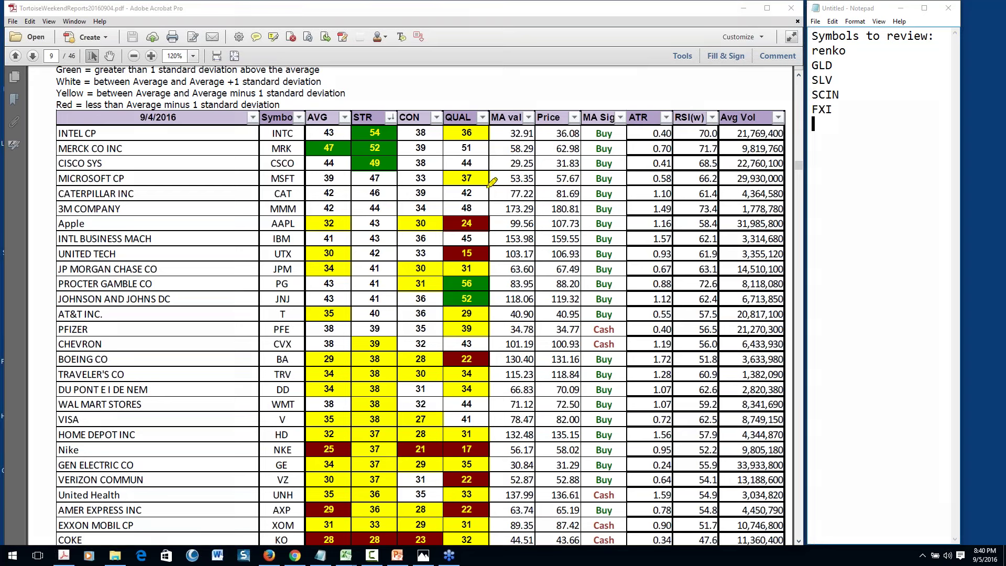
{"action": "mouse_move", "coordinate": [401, 100]}
{"action": "left_mouse_down"}
{"action": "mouse_move", "coordinate": [348, 120]}
{"action": "mouse_move", "coordinate": [341, 168]}
{"action": "mouse_move", "coordinate": [379, 191]}
{"action": "mouse_move", "coordinate": [435, 160]}
{"action": "mouse_move", "coordinate": [442, 123]}
{"action": "left_mouse_up"}
{"action": "mouse_move", "coordinate": [403, 95]}
{"action": "left_mouse_down"}
{"action": "mouse_move", "coordinate": [440, 119]}
{"action": "mouse_move", "coordinate": [441, 158]}
{"action": "mouse_move", "coordinate": [384, 188]}
{"action": "left_mouse_up"}
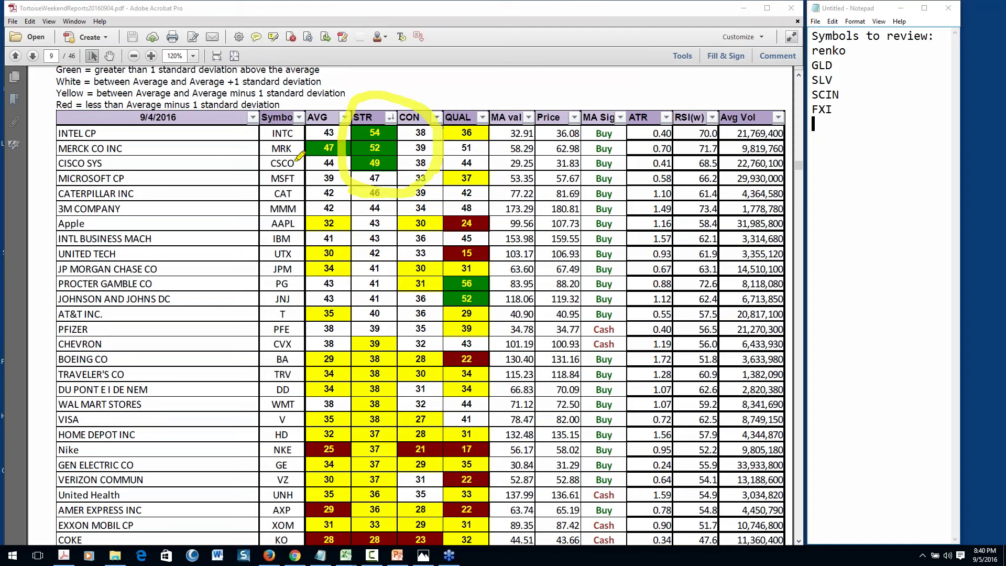
{"action": "mouse_move", "coordinate": [273, 162]}
{"action": "left_mouse_down"}
{"action": "mouse_move", "coordinate": [306, 151]}
{"action": "mouse_move", "coordinate": [273, 134]}
{"action": "left_mouse_up"}
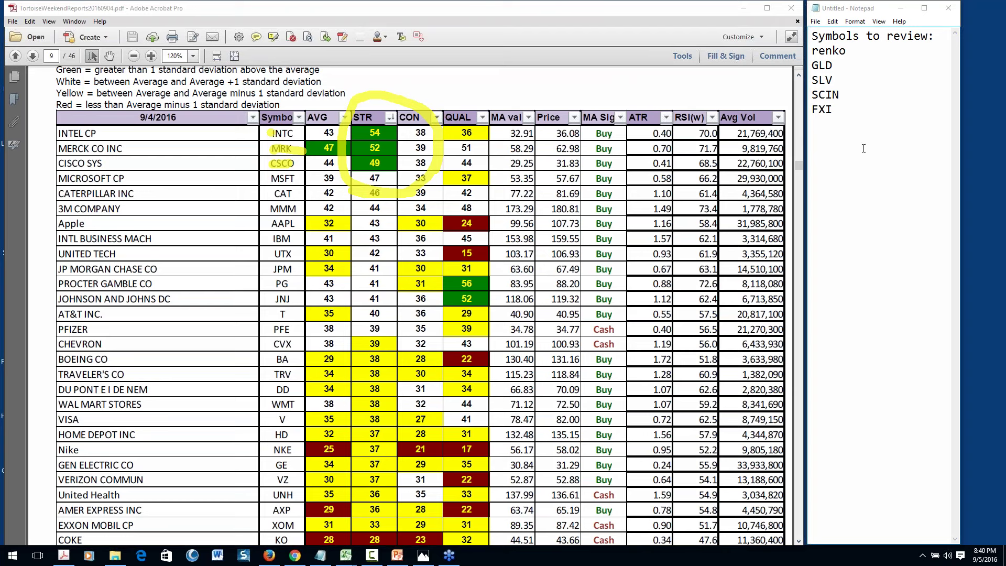
Add CSCO, INTC and MRK to the Notepad list as a new group separated from FXI by a blank line.
{"action": "left_click", "coordinate": [851, 113]}
{"action": "key", "text": "Return"}
{"action": "key", "text": "Return"}
{"action": "type", "text": "CSCO"}
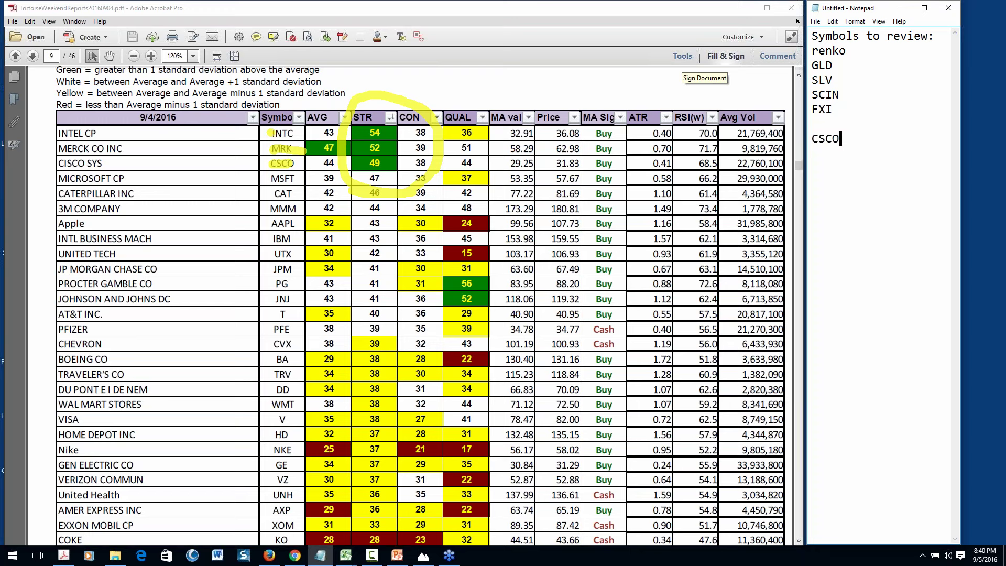
{"action": "key", "text": "Return"}
{"action": "type", "text": "INTC"}
{"action": "key", "text": "Return"}
{"action": "type", "text": "MRK"}
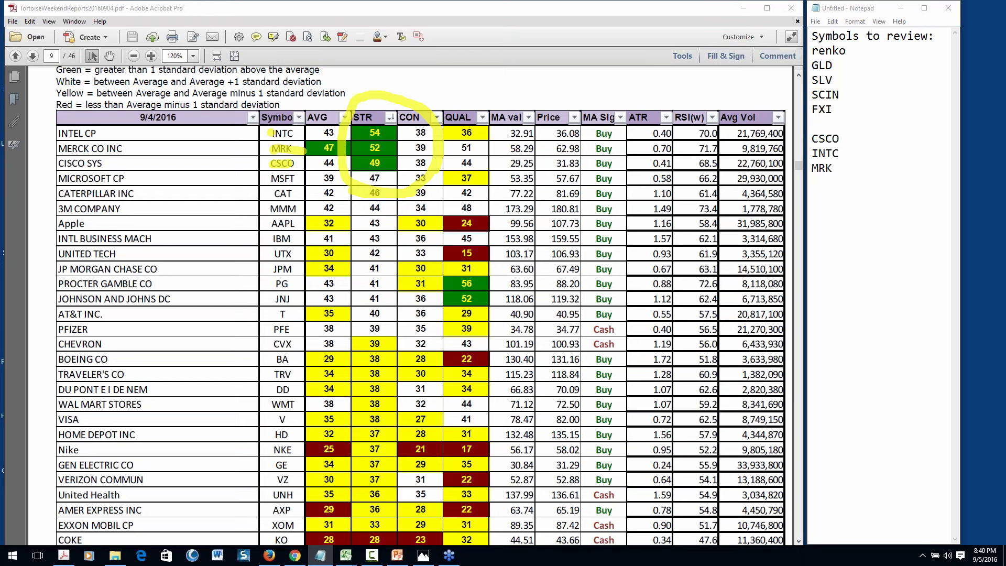
Clear the page 9 highlights and add MSFT below MRK in the Notepad list.
{"action": "key", "text": "Escape"}
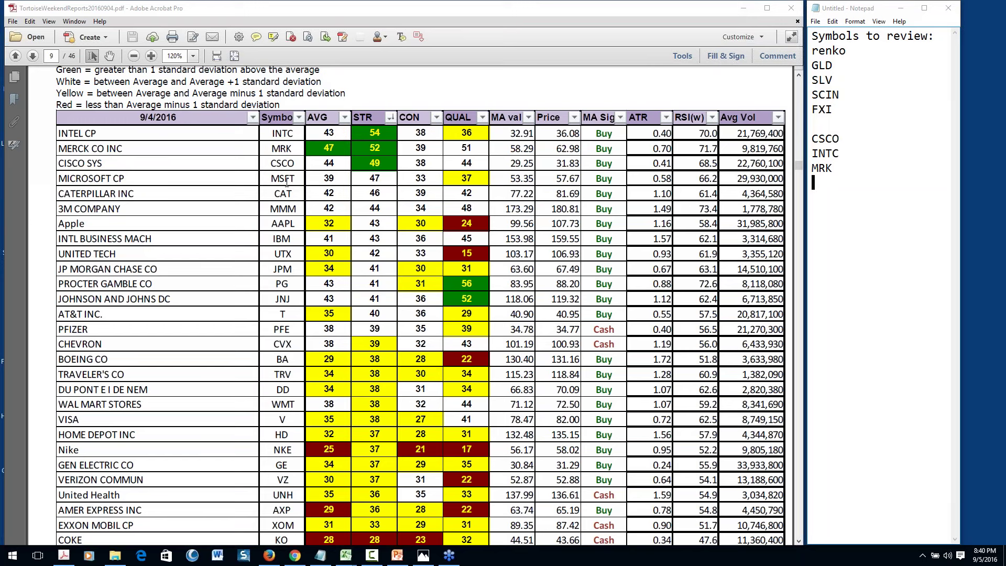
{"action": "left_click_drag", "start_coordinate": [297, 180], "coordinate": [256, 183]}
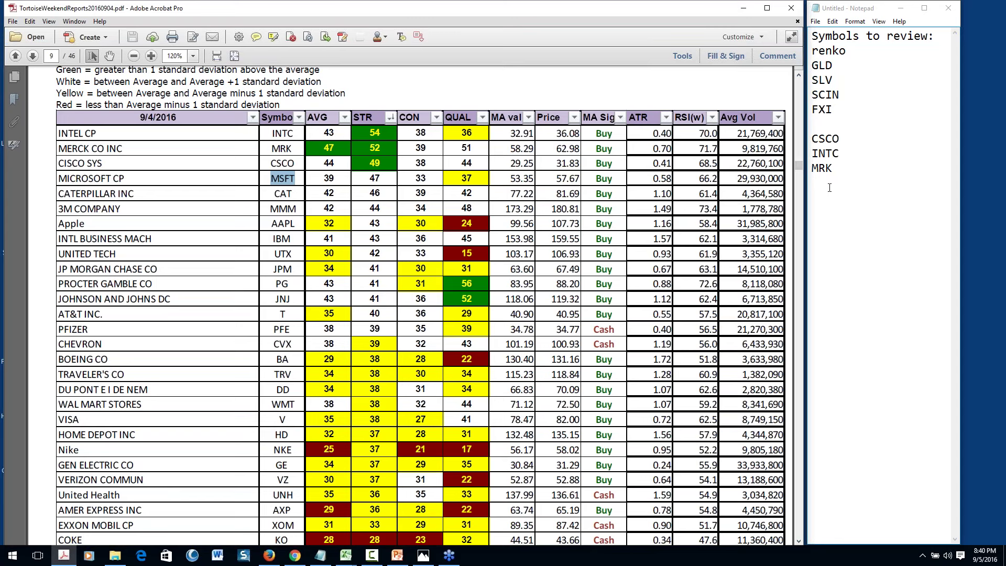
{"action": "left_click", "coordinate": [825, 188]}
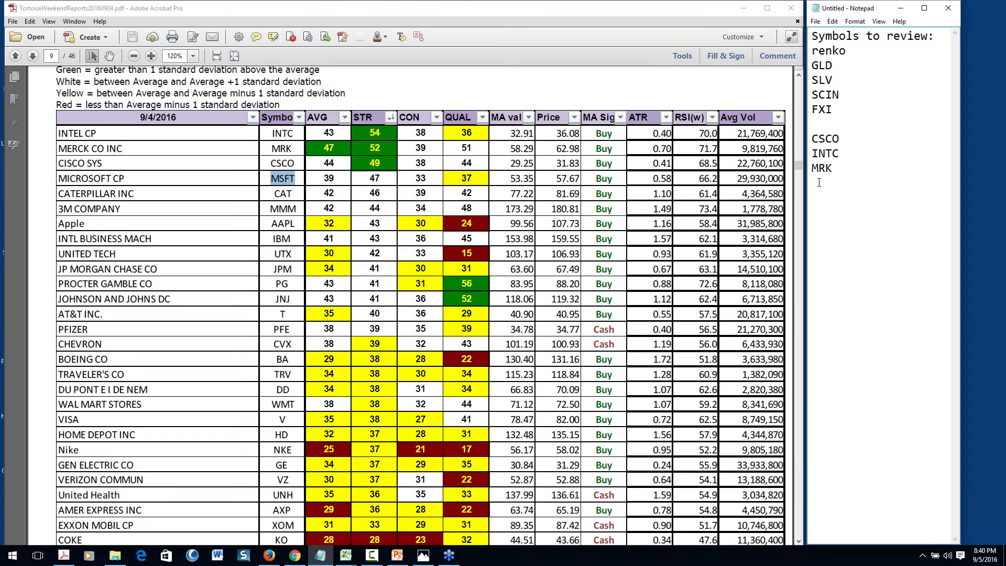
{"action": "type", "text": "MSFT"}
{"action": "key", "text": "Return"}
{"action": "key", "text": "alt+Tab"}
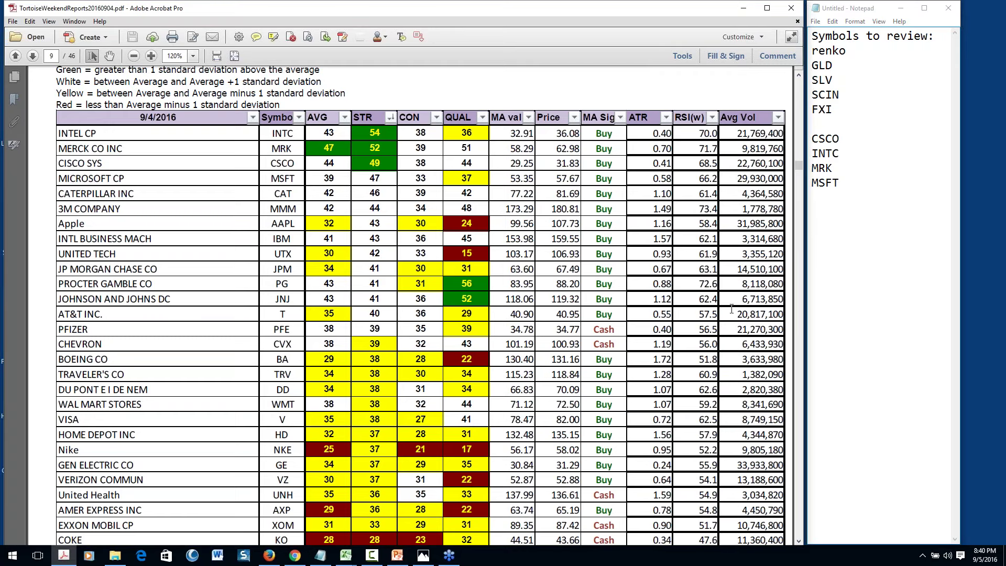
In the Swing setups table on page 12, highlight XLV and UNH for Channeling and circle MRK, MSFT for Triple Screen.
{"action": "scroll", "coordinate": [774, 337], "scroll_direction": "down", "scroll_amount": 5}
{"action": "scroll", "coordinate": [774, 337], "scroll_direction": "down", "scroll_amount": 8}
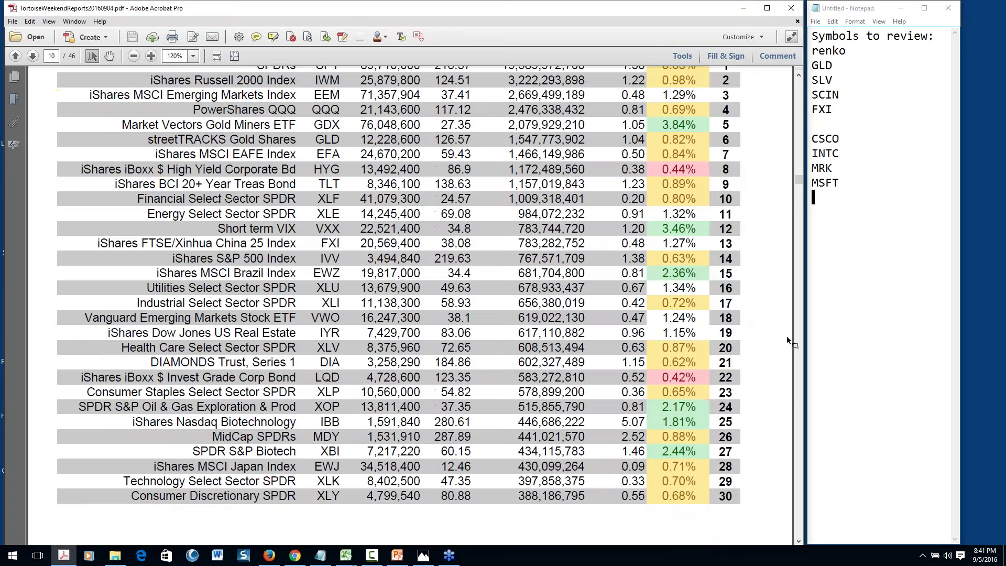
{"action": "scroll", "coordinate": [612, 476], "scroll_direction": "down", "scroll_amount": 10}
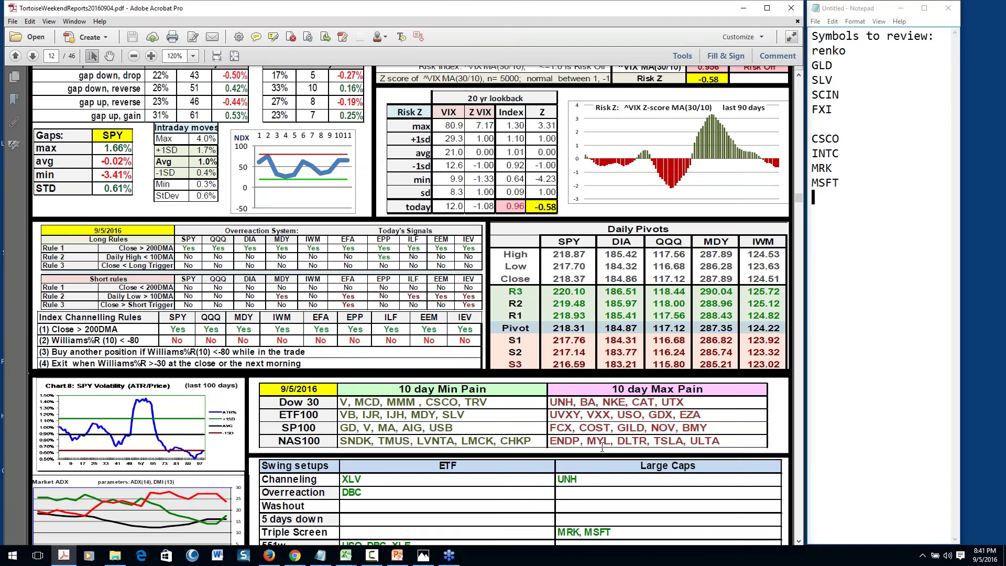
{"action": "scroll", "coordinate": [611, 475], "scroll_direction": "down", "scroll_amount": 1}
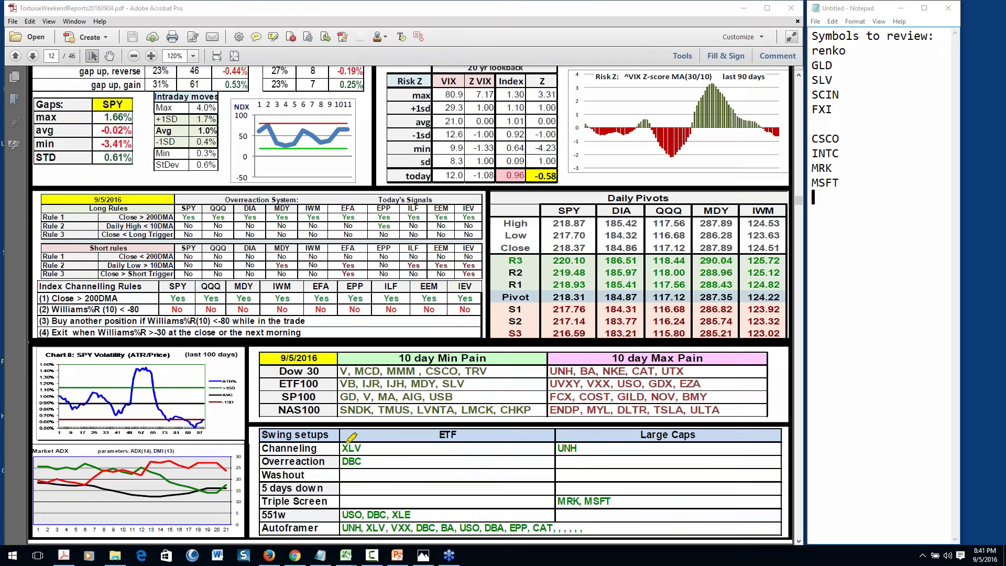
{"action": "left_click_drag", "start_coordinate": [580, 446], "coordinate": [583, 450]}
{"action": "left_click_drag", "start_coordinate": [347, 443], "coordinate": [374, 444]}
{"action": "mouse_move", "coordinate": [618, 486]}
{"action": "left_mouse_down"}
{"action": "mouse_move", "coordinate": [586, 480]}
{"action": "mouse_move", "coordinate": [546, 502]}
{"action": "left_mouse_up"}
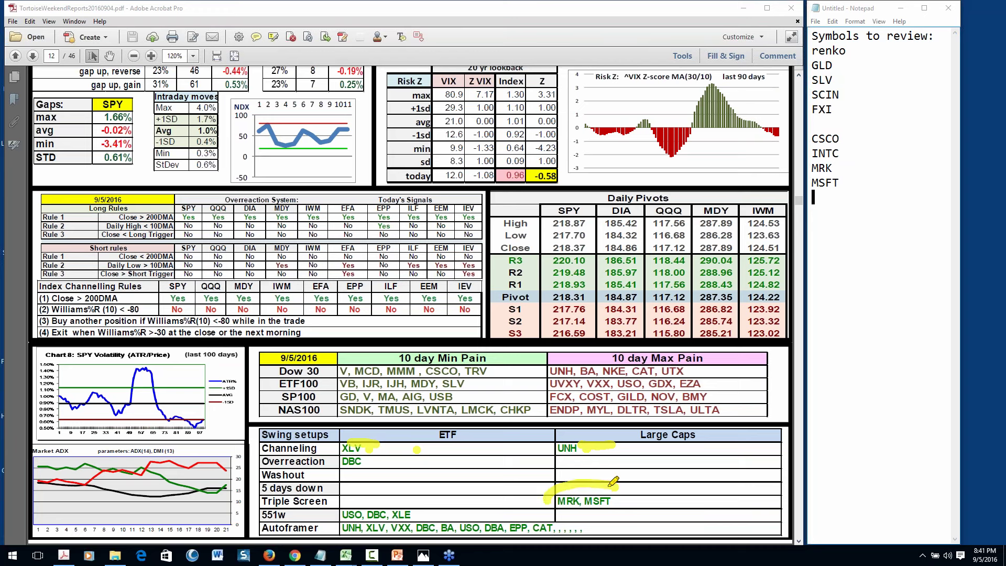
{"action": "mouse_move", "coordinate": [614, 481]}
{"action": "left_mouse_down"}
{"action": "mouse_move", "coordinate": [630, 500]}
{"action": "mouse_move", "coordinate": [577, 521]}
{"action": "mouse_move", "coordinate": [555, 490]}
{"action": "left_mouse_up"}
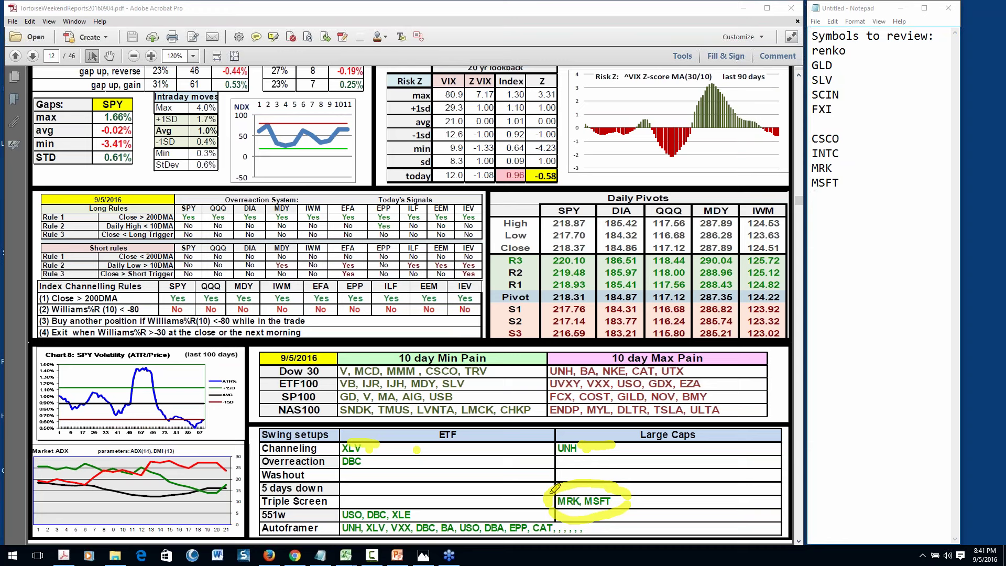
Highlight MRK and MSFT in the Notepad list, mark UNH in the Autoframer row, and clear all highlights.
{"action": "mouse_move", "coordinate": [825, 165]}
{"action": "left_mouse_down"}
{"action": "mouse_move", "coordinate": [846, 173]}
{"action": "mouse_move", "coordinate": [806, 182]}
{"action": "mouse_move", "coordinate": [859, 183]}
{"action": "left_mouse_up"}
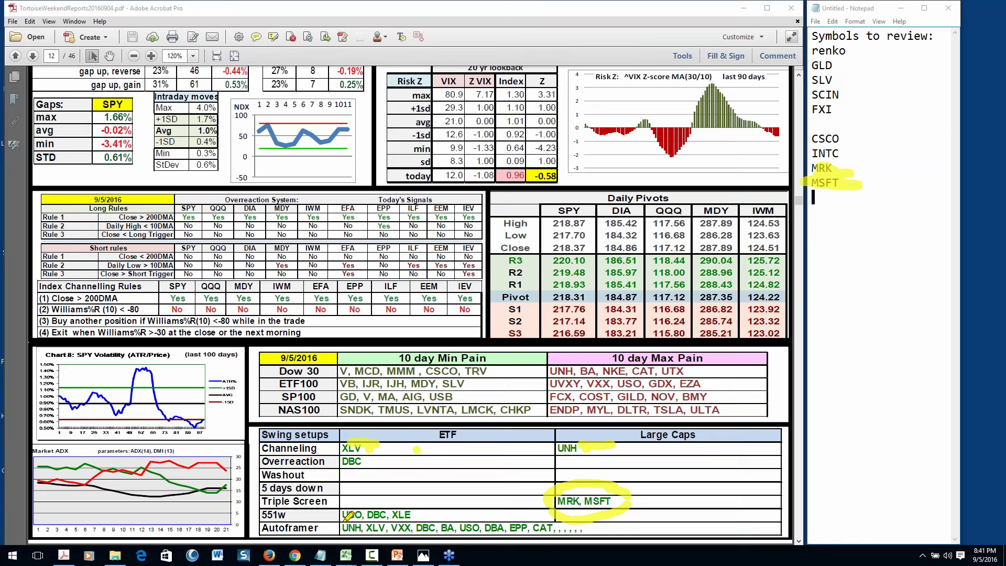
{"action": "left_click_drag", "start_coordinate": [342, 526], "coordinate": [361, 526]}
{"action": "key", "text": "Escape"}
Add UNH, CAT and XLV on separate lines below MSFT in the Notepad list.
{"action": "left_click", "coordinate": [815, 200]}
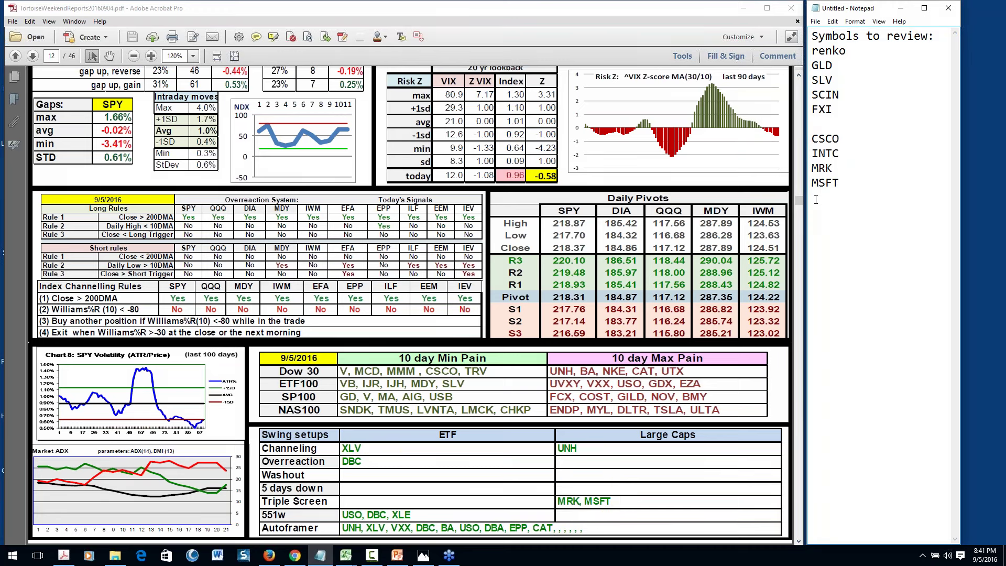
{"action": "type", "text": "UNHY="}
{"action": "key", "text": "BackSpace"}
{"action": "key", "text": "BackSpace"}
{"action": "key", "text": "Return"}
{"action": "type", "text": "CAT"}
{"action": "key", "text": "Return"}
{"action": "type", "text": "XLV"}
{"action": "double_click", "coordinate": [845, 210]}
{"action": "left_click", "coordinate": [844, 209]}
{"action": "key", "text": "Delete"}
In the Dow 30 tactical summary, circle the Merck and Microsoft TS signals, highlight United Health, Boeing and Caterpillar, and mark the 1d column.
{"action": "left_click", "coordinate": [587, 502]}
{"action": "scroll", "coordinate": [593, 473], "scroll_direction": "down", "scroll_amount": 2}
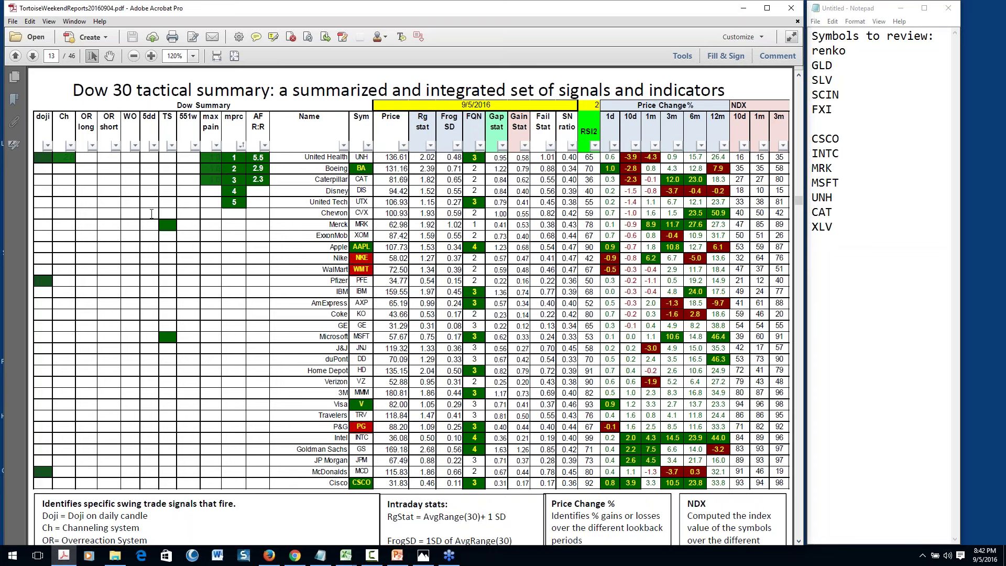
{"action": "key", "text": "alt+Tab"}
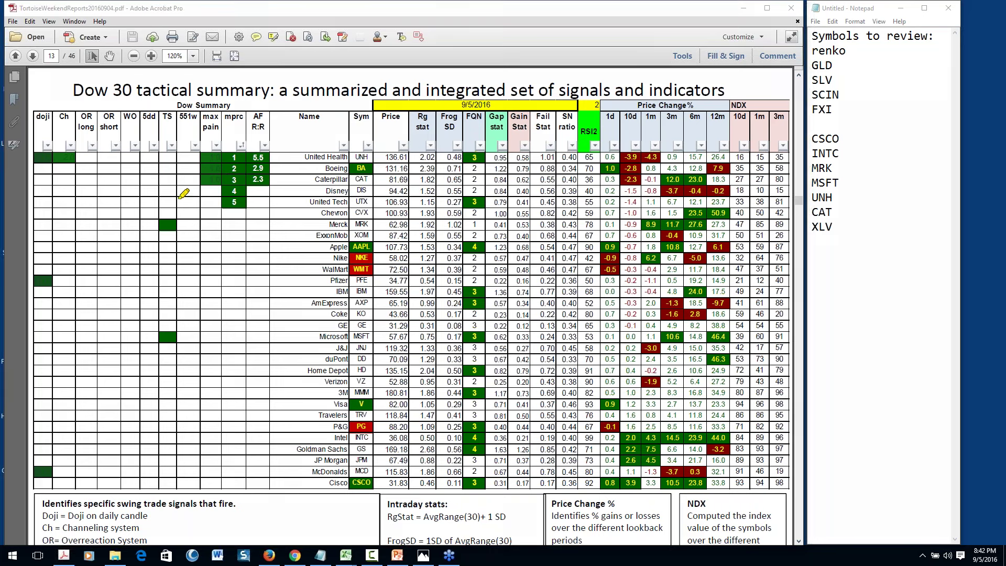
{"action": "mouse_move", "coordinate": [174, 203]}
{"action": "left_mouse_down"}
{"action": "mouse_move", "coordinate": [157, 226]}
{"action": "mouse_move", "coordinate": [193, 220]}
{"action": "mouse_move", "coordinate": [180, 201]}
{"action": "left_mouse_up"}
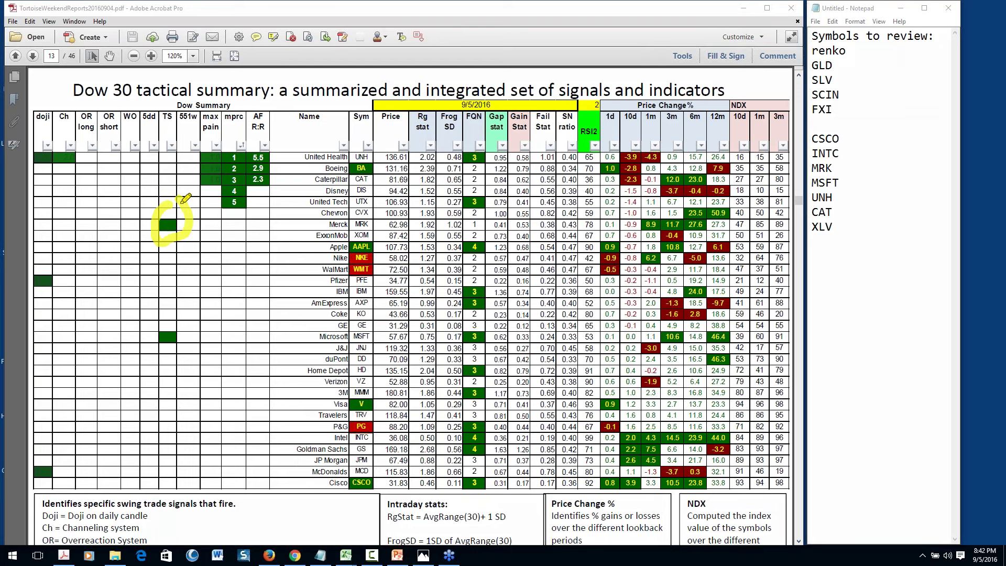
{"action": "mouse_move", "coordinate": [191, 321]}
{"action": "left_mouse_down"}
{"action": "mouse_move", "coordinate": [167, 321]}
{"action": "mouse_move", "coordinate": [186, 354]}
{"action": "mouse_move", "coordinate": [170, 314]}
{"action": "left_mouse_up"}
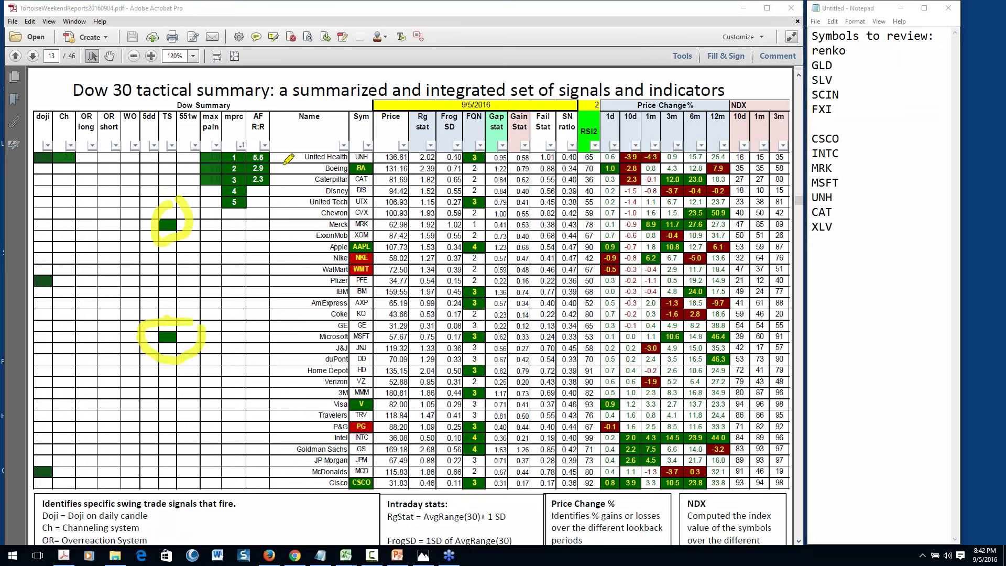
{"action": "mouse_move", "coordinate": [264, 152]}
{"action": "left_mouse_down"}
{"action": "mouse_move", "coordinate": [269, 144]}
{"action": "mouse_move", "coordinate": [293, 157]}
{"action": "mouse_move", "coordinate": [349, 155]}
{"action": "mouse_move", "coordinate": [338, 183]}
{"action": "mouse_move", "coordinate": [380, 177]}
{"action": "mouse_move", "coordinate": [358, 169]}
{"action": "left_mouse_up"}
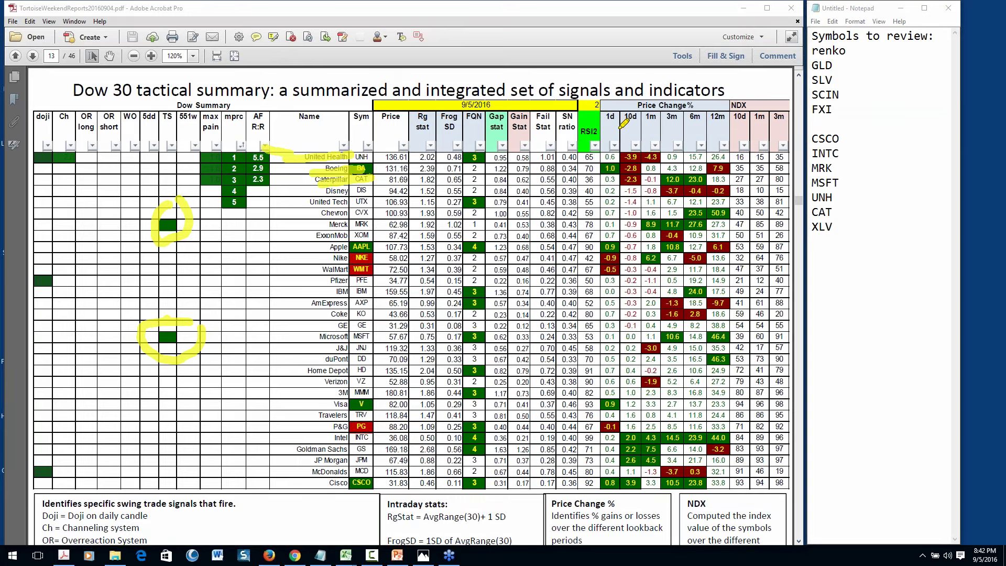
{"action": "left_click_drag", "start_coordinate": [611, 125], "coordinate": [600, 155]}
Add BA below XLV in the Notepad list and clear the highlights on page 13.
{"action": "left_click", "coordinate": [844, 222]}
{"action": "type", "text": "BA"}
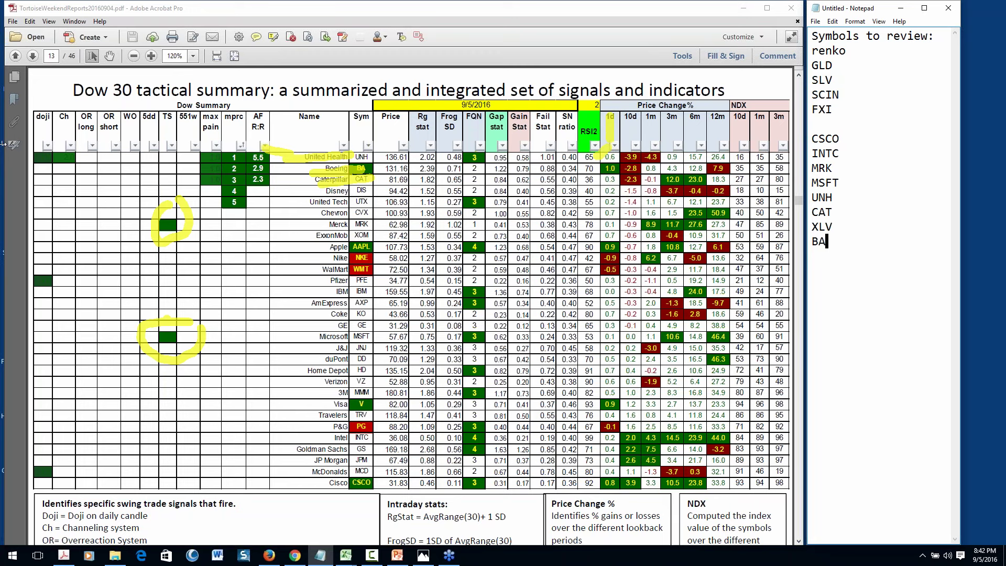
{"action": "key", "text": "alt+Tab"}
{"action": "key", "text": "Escape"}
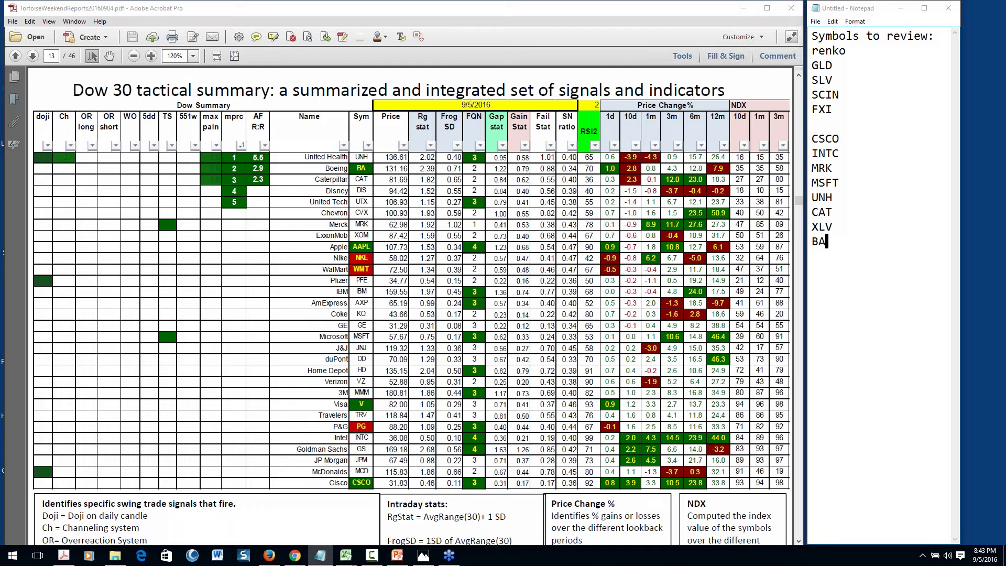
Review the ETF30 tactical summary on page 14 and add XME below BA in the Notepad list.
{"action": "key", "text": "alt+Tab"}
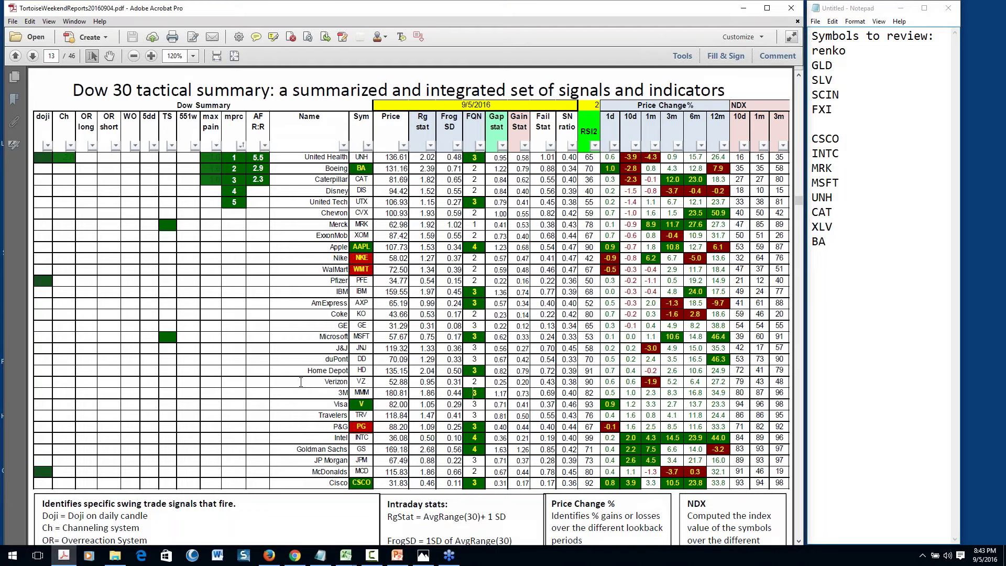
{"action": "scroll", "coordinate": [300, 382], "scroll_direction": "down", "scroll_amount": 10}
{"action": "scroll", "coordinate": [319, 394], "scroll_direction": "down", "scroll_amount": 1}
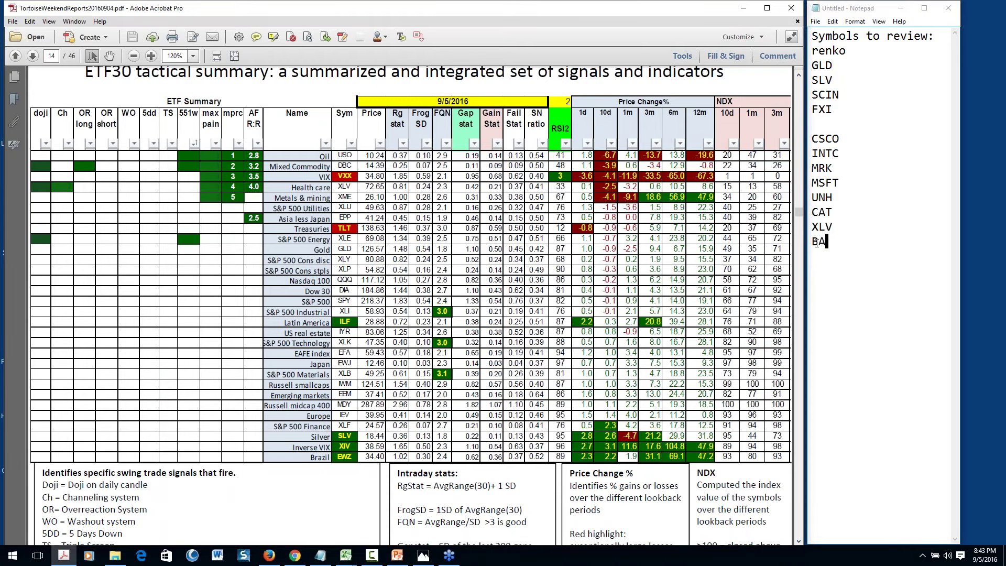
{"action": "scroll", "coordinate": [476, 388], "scroll_direction": "down", "scroll_amount": 3}
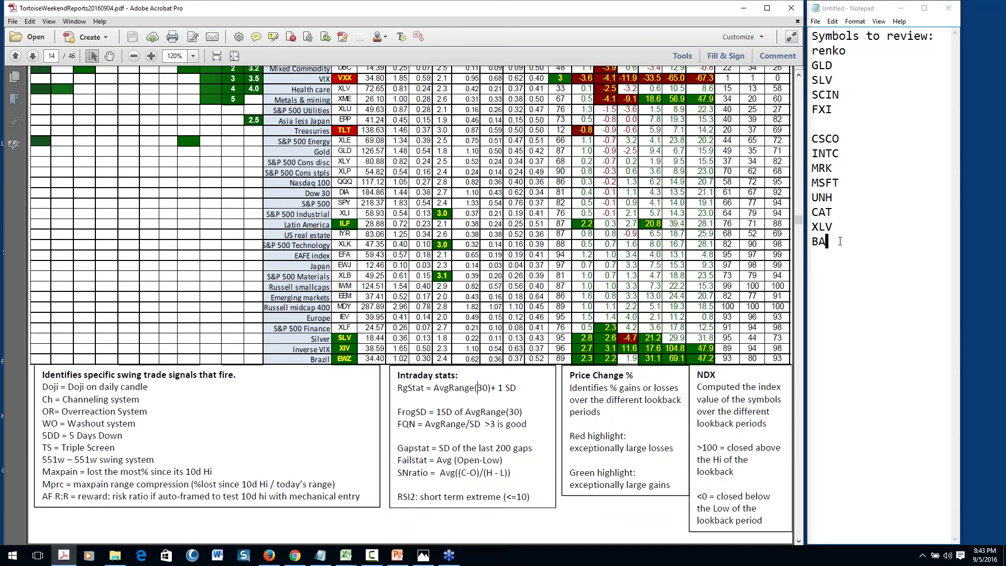
{"action": "key", "text": "alt+Tab"}
{"action": "key", "text": "Return"}
{"action": "type", "text": "XME"}
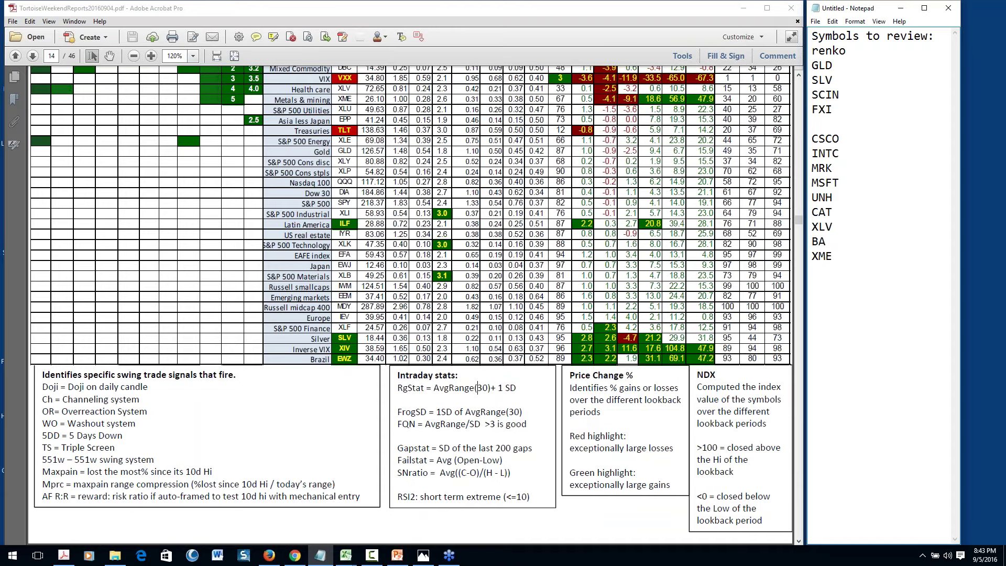
Examine the ETF30 tactical summary again, followed by the Autoframer section on page 15 and the squeezed daily chart page 16.
{"action": "scroll", "coordinate": [768, 230], "scroll_direction": "up", "scroll_amount": 18}
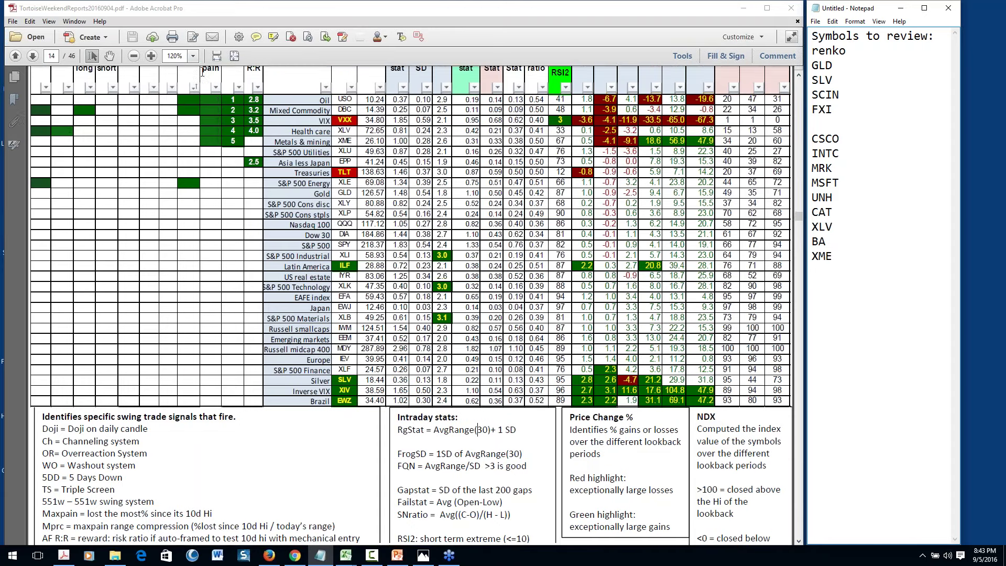
{"action": "scroll", "coordinate": [273, 240], "scroll_direction": "down", "scroll_amount": 18}
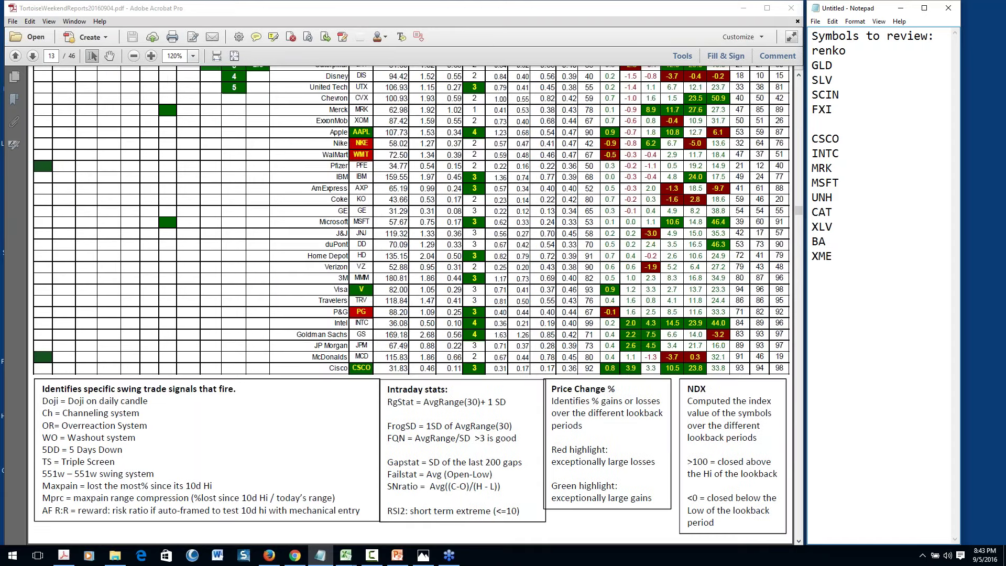
{"action": "key", "text": "Return"}
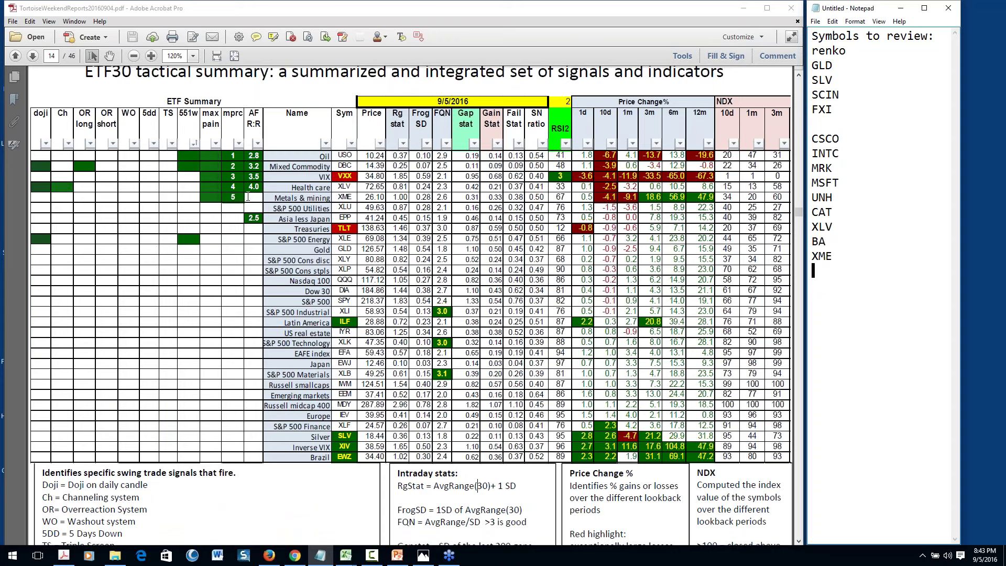
{"action": "left_click", "coordinate": [476, 485]}
{"action": "key", "text": "alt+Tab"}
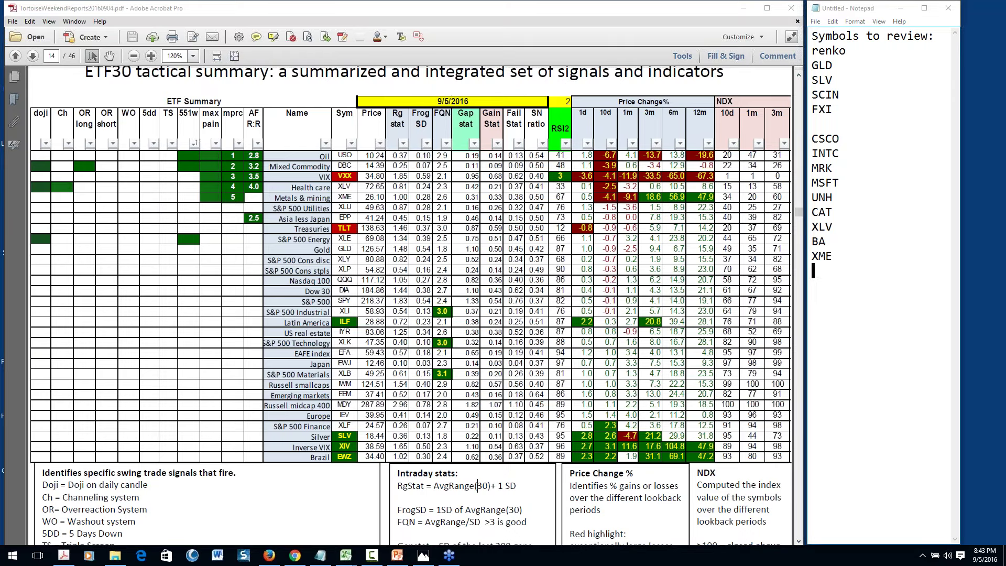
{"action": "key", "text": "alt+Tab"}
{"action": "scroll", "coordinate": [642, 210], "scroll_direction": "down", "scroll_amount": 5}
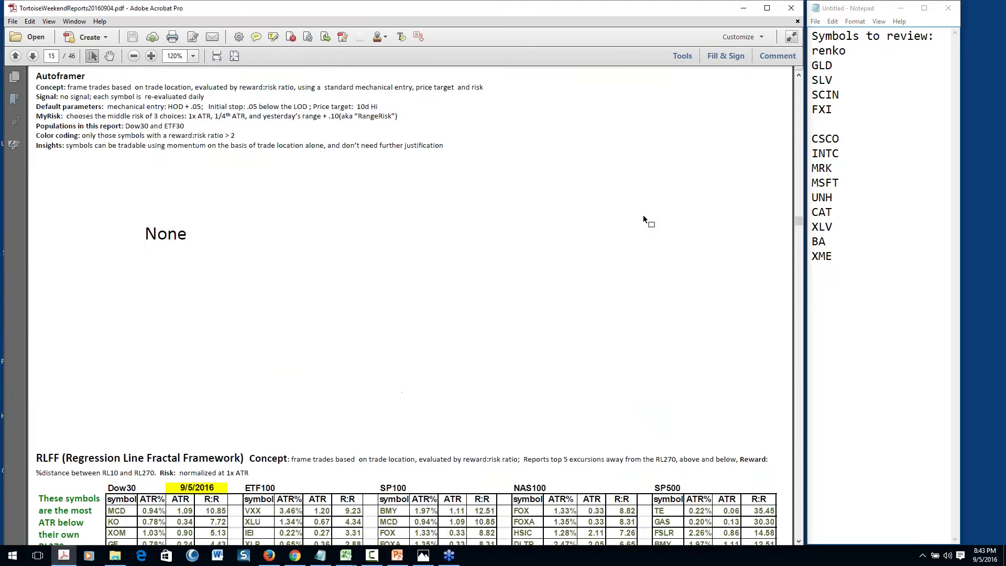
{"action": "scroll", "coordinate": [642, 211], "scroll_direction": "down", "scroll_amount": 3}
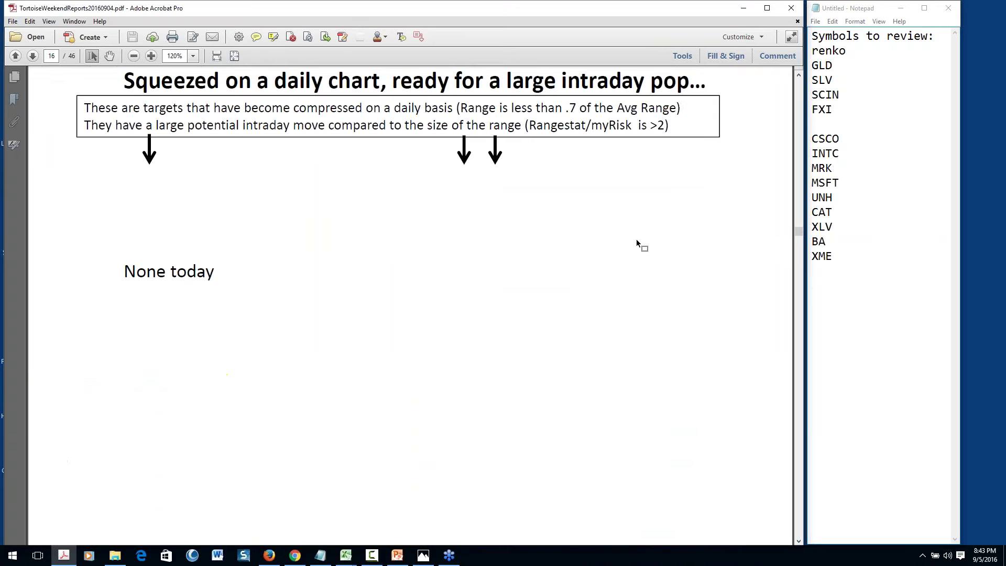
Highlight the MCD row in the Dow30 RLFF table on page 15, and remove the highlight.
{"action": "key", "text": "alt+Tab"}
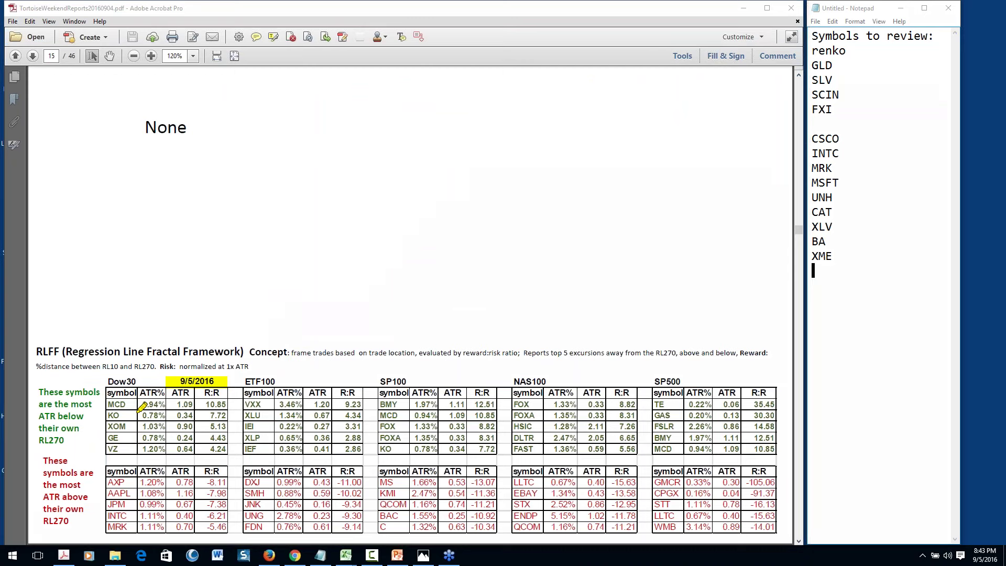
{"action": "left_click_drag", "start_coordinate": [104, 404], "coordinate": [230, 402]}
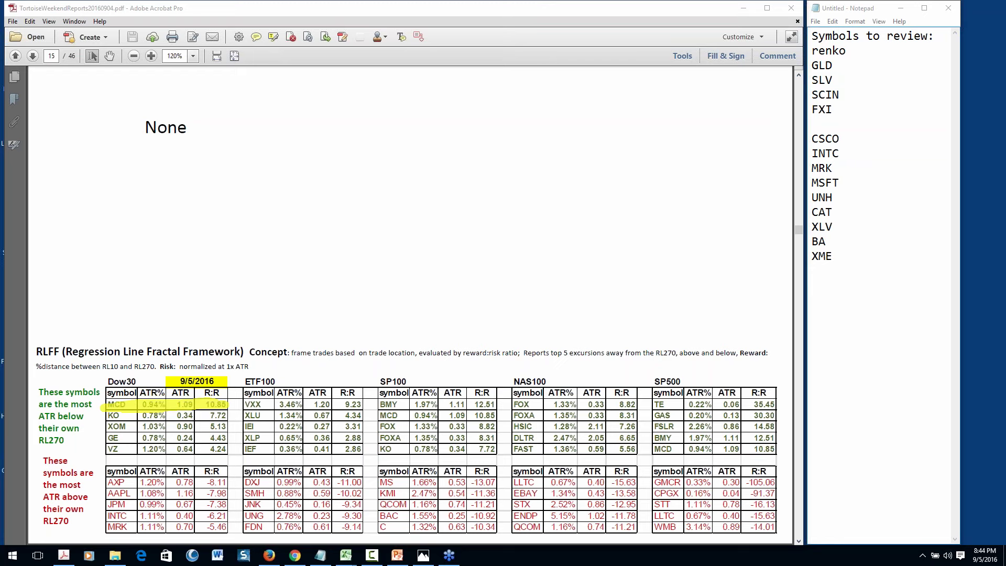
{"action": "key", "text": "ctrl+z"}
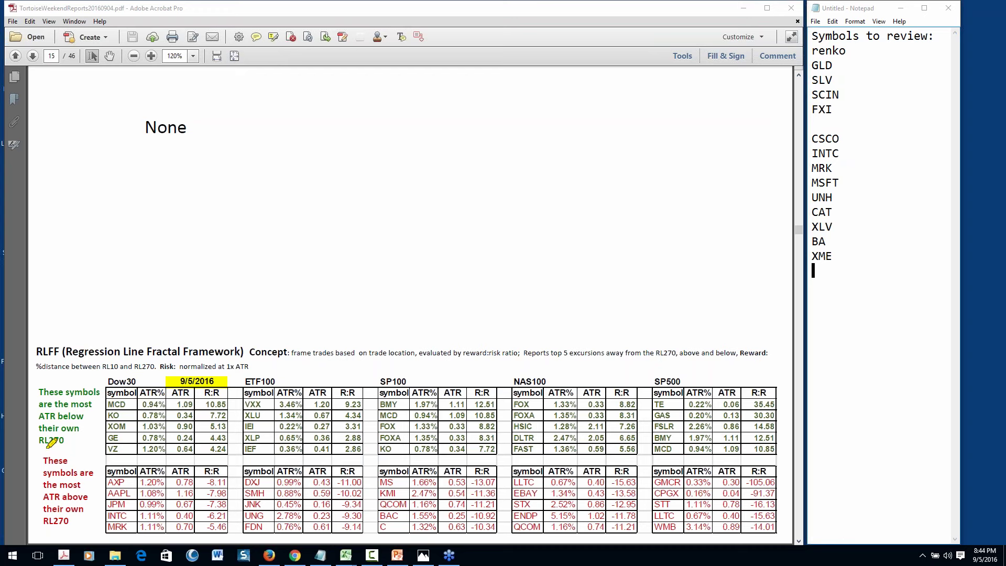
In the RLFF section, highlight RL270 and the Dow30 MCD entry, mark INTC and MRK, and circle their R:R values.
{"action": "left_click_drag", "start_coordinate": [42, 448], "coordinate": [70, 448]}
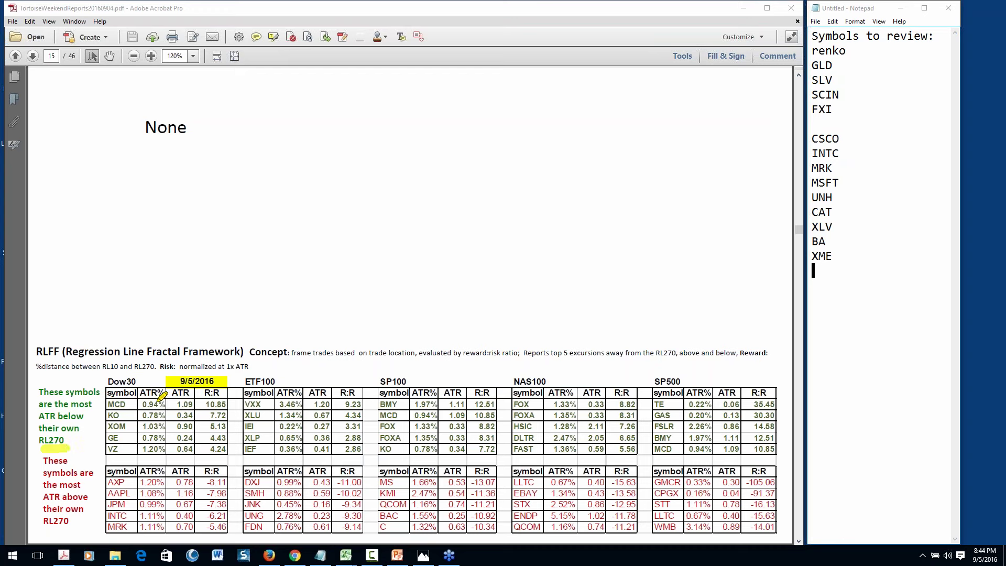
{"action": "left_click", "coordinate": [226, 397]}
{"action": "left_click_drag", "start_coordinate": [104, 513], "coordinate": [106, 521]}
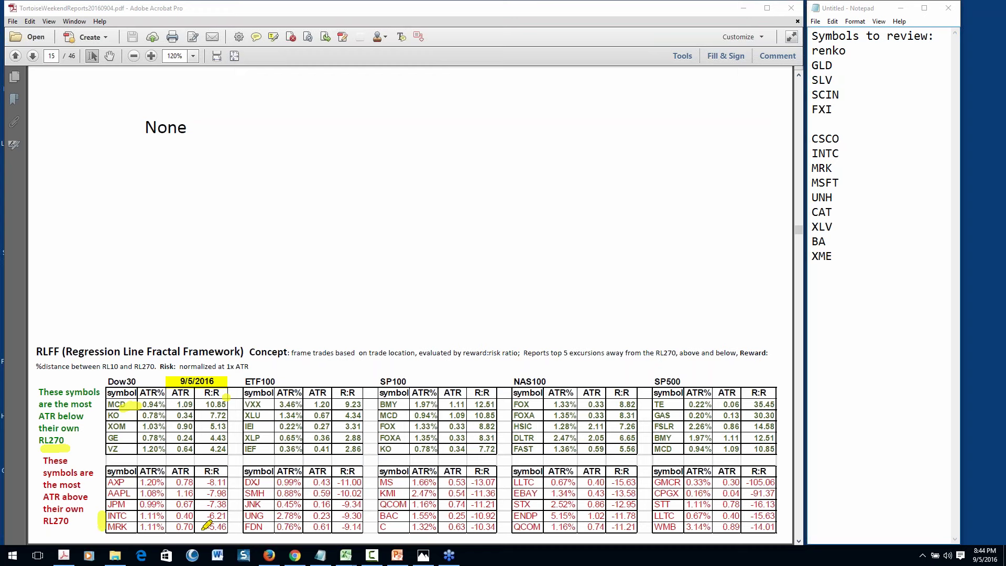
{"action": "mouse_move", "coordinate": [202, 518]}
{"action": "left_mouse_down"}
{"action": "mouse_move", "coordinate": [225, 530]}
{"action": "mouse_move", "coordinate": [231, 516]}
{"action": "mouse_move", "coordinate": [224, 505]}
{"action": "mouse_move", "coordinate": [199, 509]}
{"action": "left_mouse_up"}
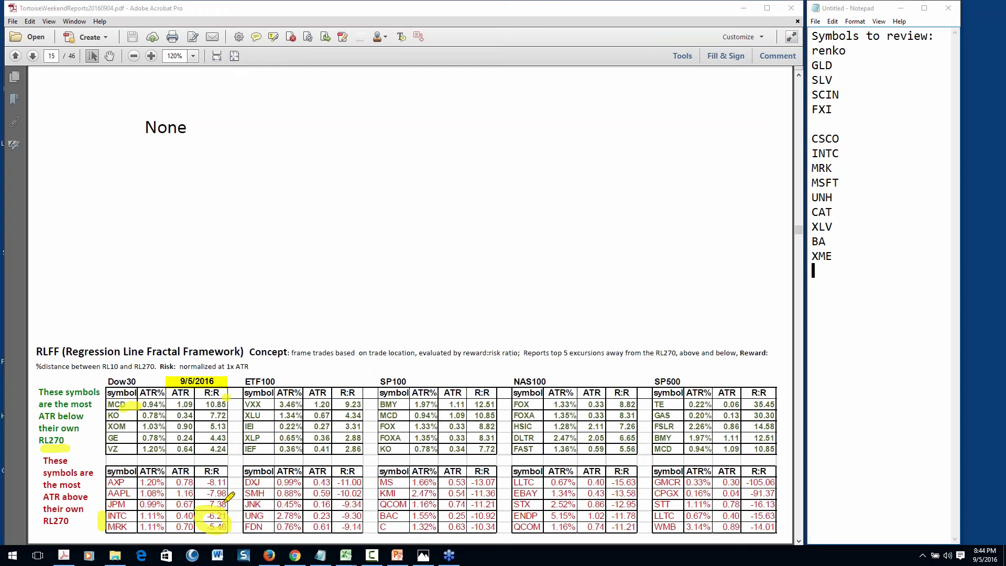